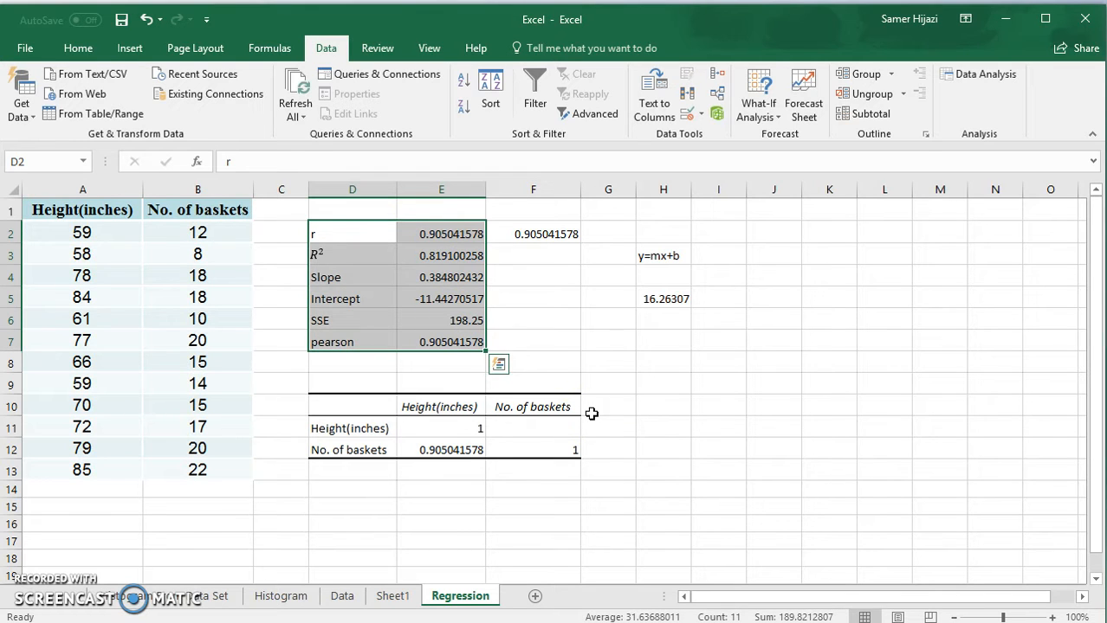
# Step: Review the formulas for the correlation, R², slope, intercept, SSE and Pearson cells and the correlation table below them
pyautogui.click(446, 236)
pyautogui.press('Down')
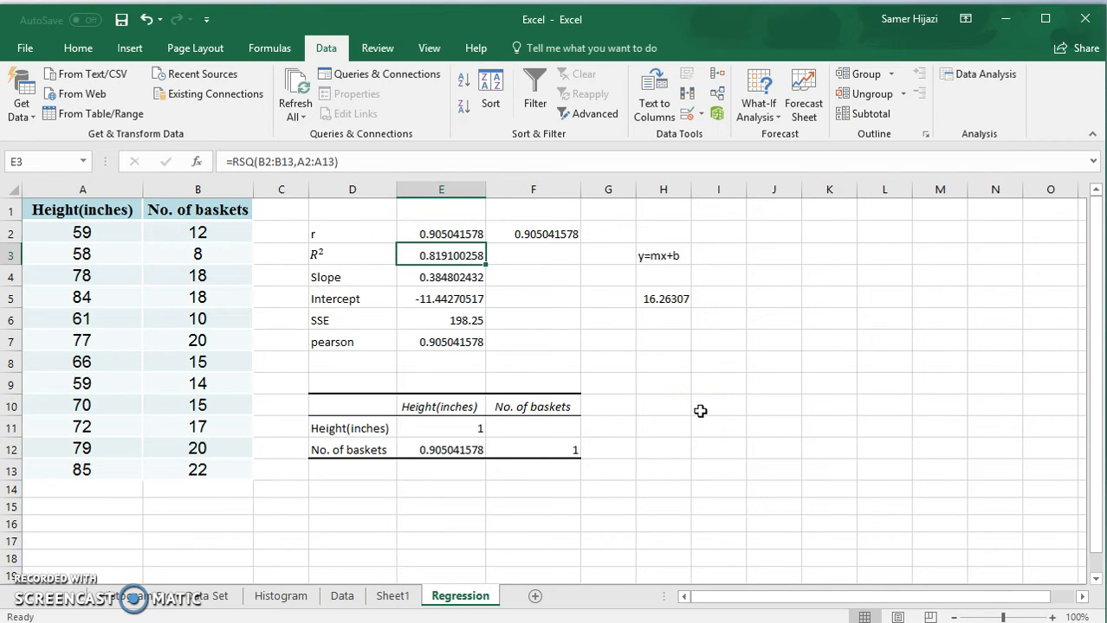
pyautogui.press('Down')
pyautogui.press('Down')
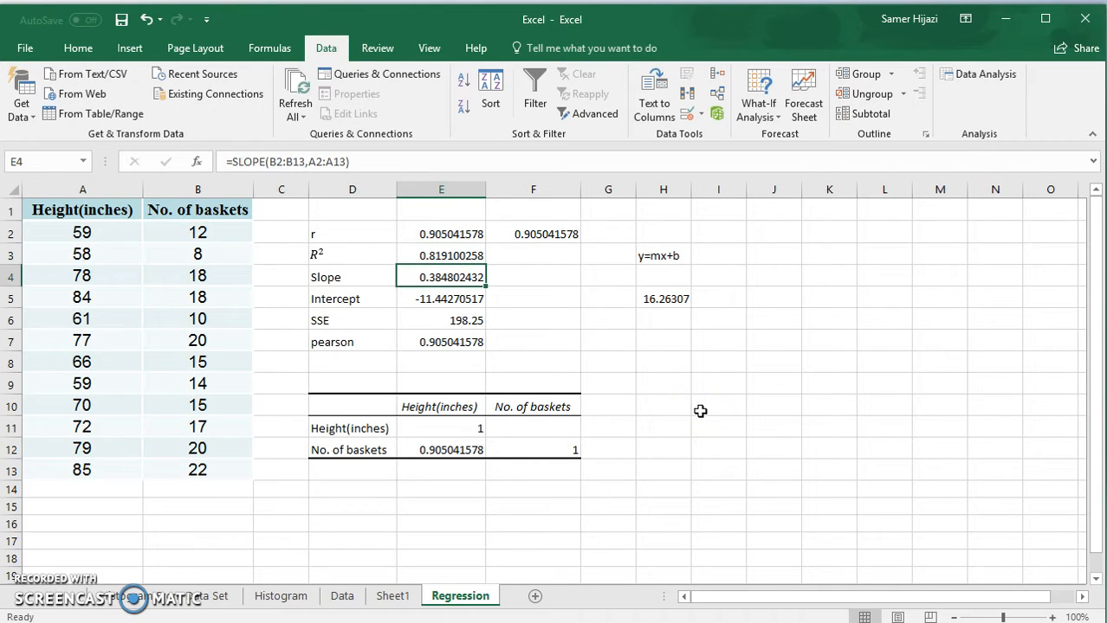
pyautogui.press('Down')
pyautogui.press('Down')
pyautogui.press('Down')
pyautogui.press('Down')
pyautogui.press('Down')
pyautogui.press('Down')
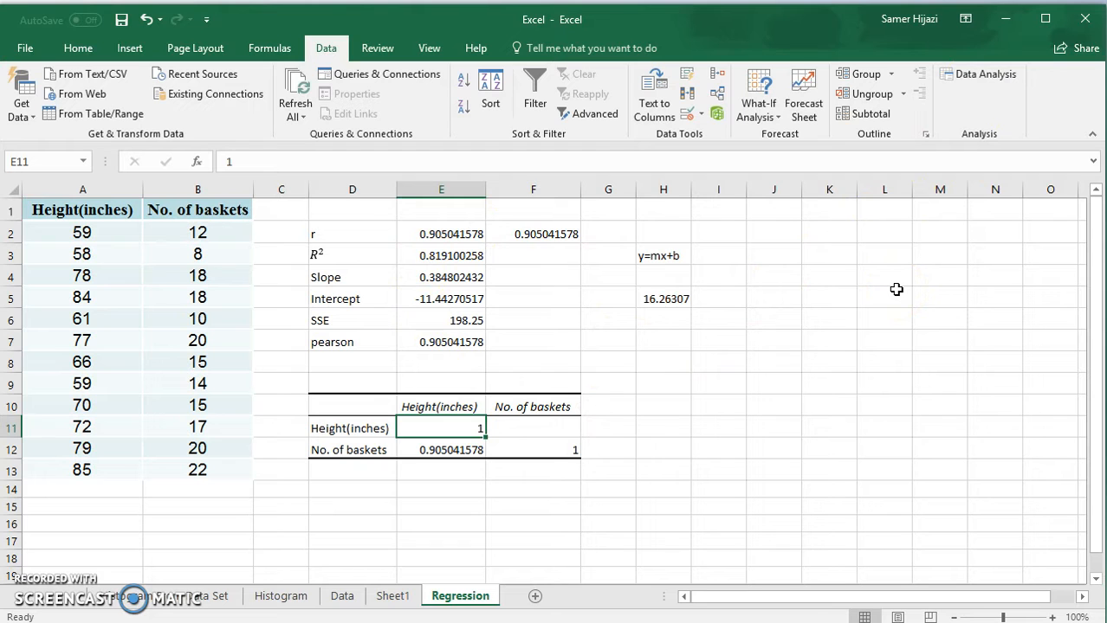
# Step: Start the Regression tool from the data analysis tools and move its dialog clear of the existing results
pyautogui.click(983, 74)
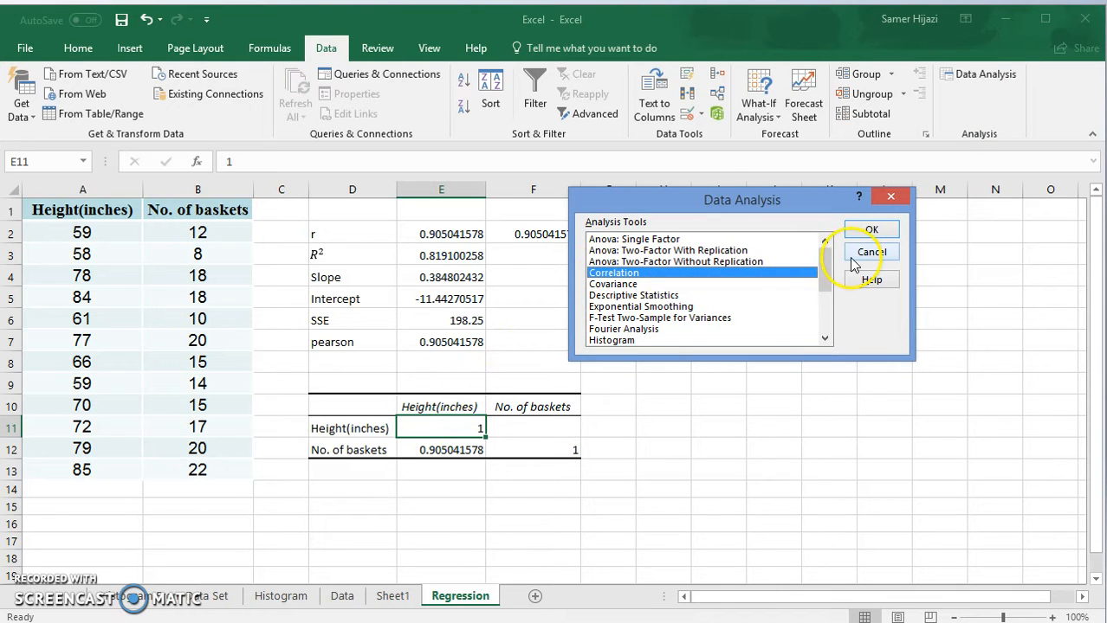
pyautogui.moveTo(830, 271); pyautogui.dragTo(825, 316)
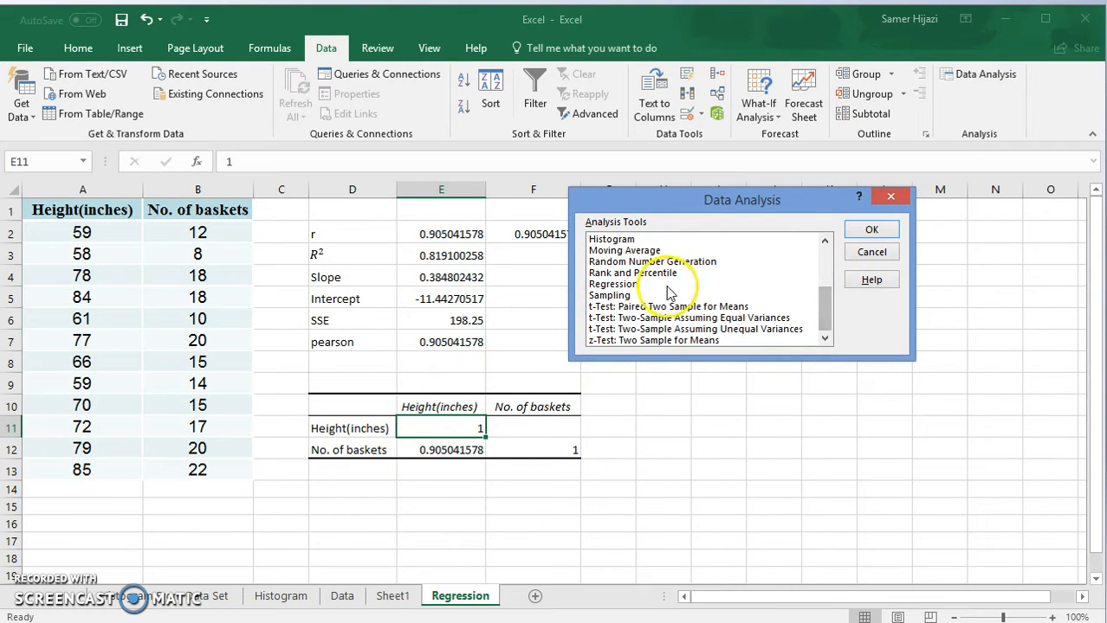
pyautogui.click(623, 285)
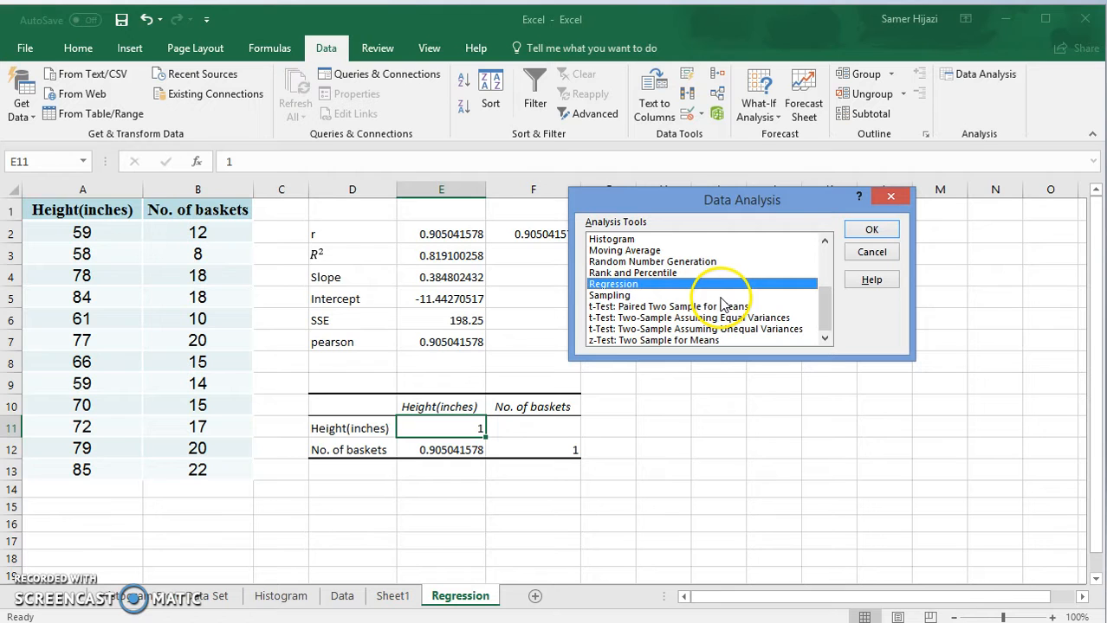
pyautogui.click(868, 229)
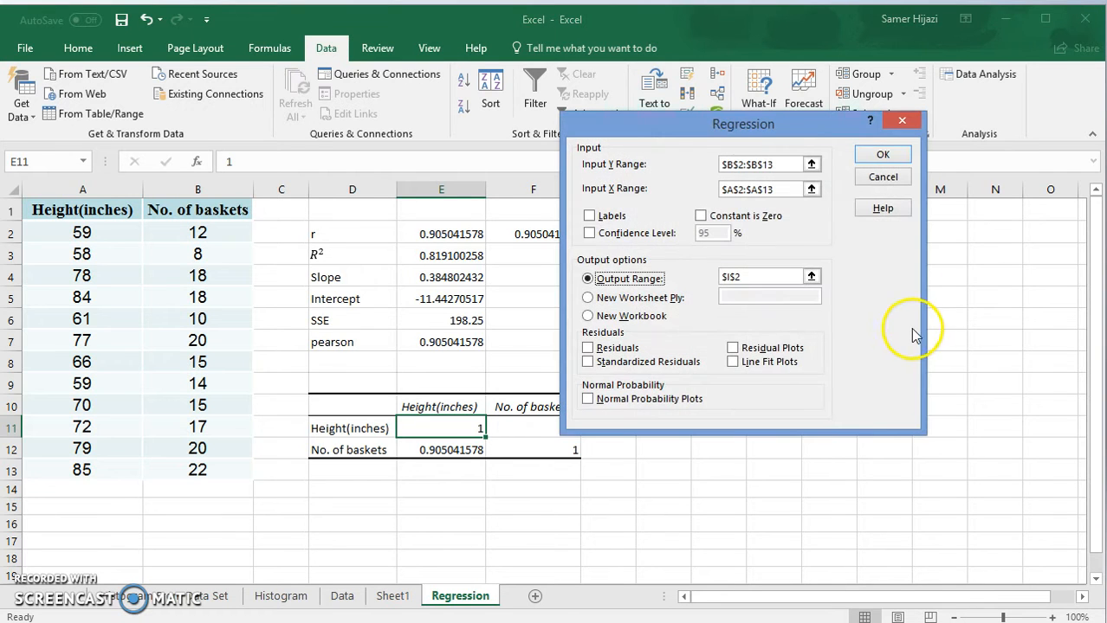
pyautogui.moveTo(777, 124); pyautogui.dragTo(830, 186)
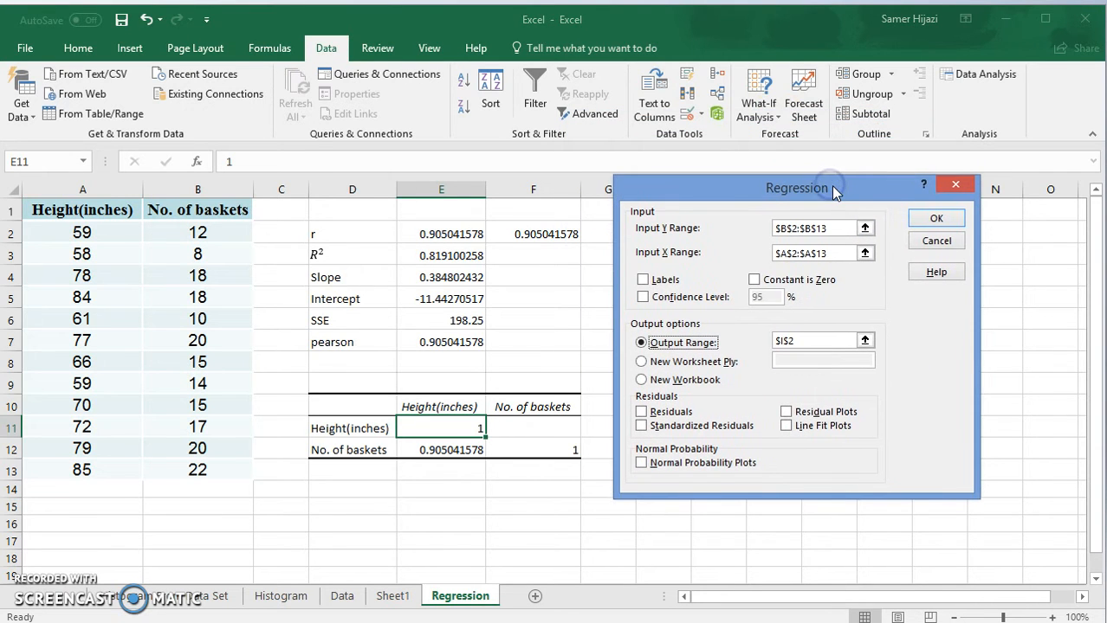
# Step: Set the regression's Y range to B1:B13 (No. of baskets) and its X range to A1:A13 (Height), including headers
pyautogui.click(864, 228)
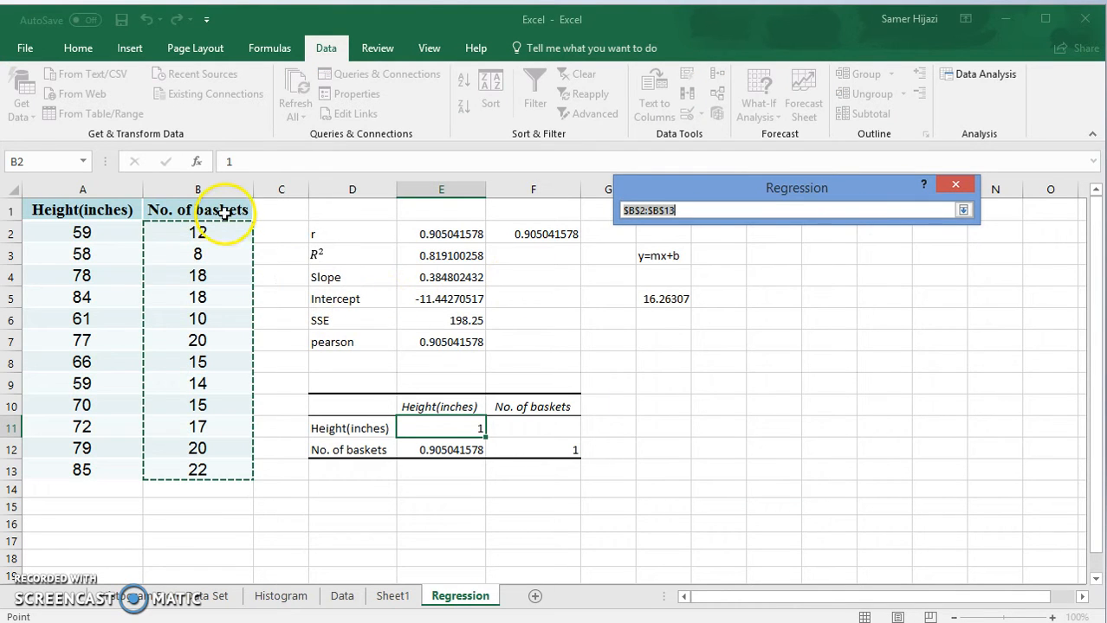
pyautogui.moveTo(225, 210); pyautogui.dragTo(216, 463)
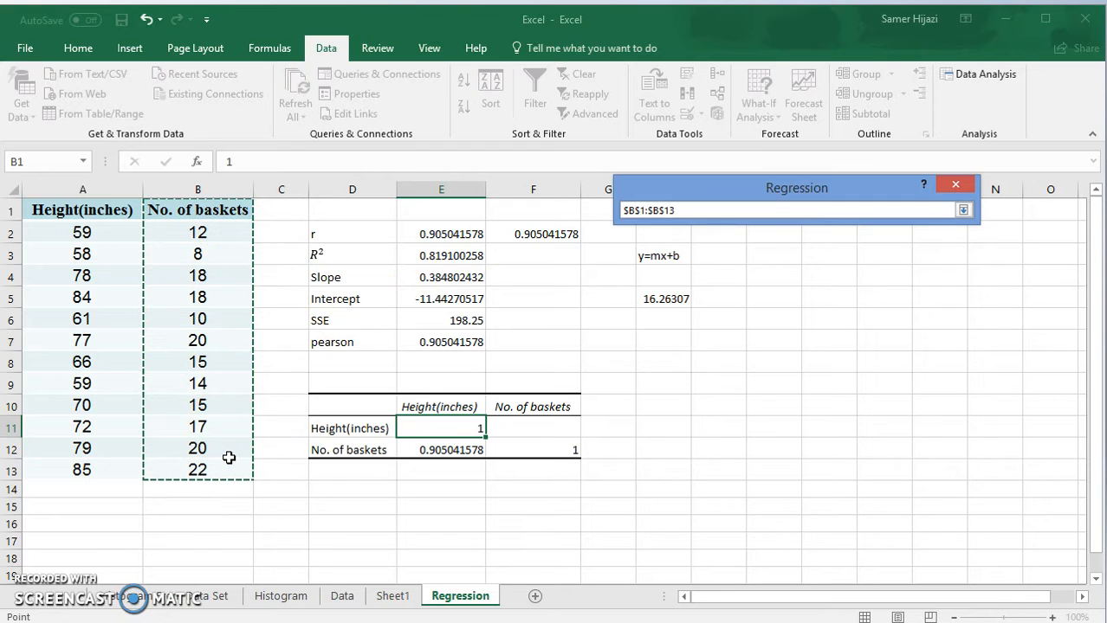
pyautogui.press('Return')
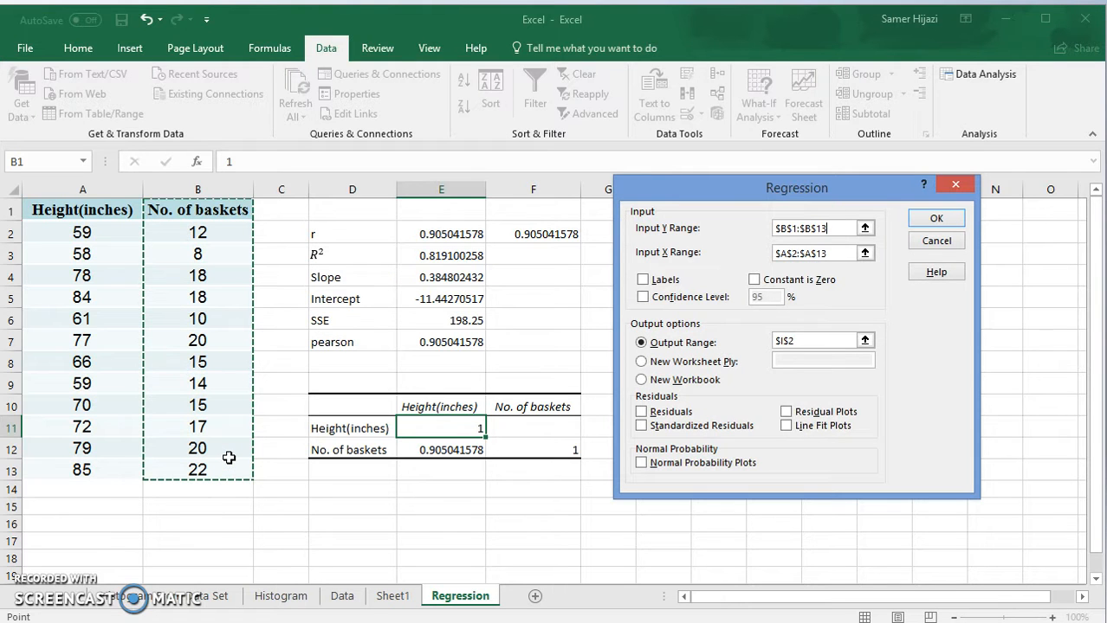
pyautogui.click(864, 253)
pyautogui.moveTo(110, 208); pyautogui.dragTo(105, 474)
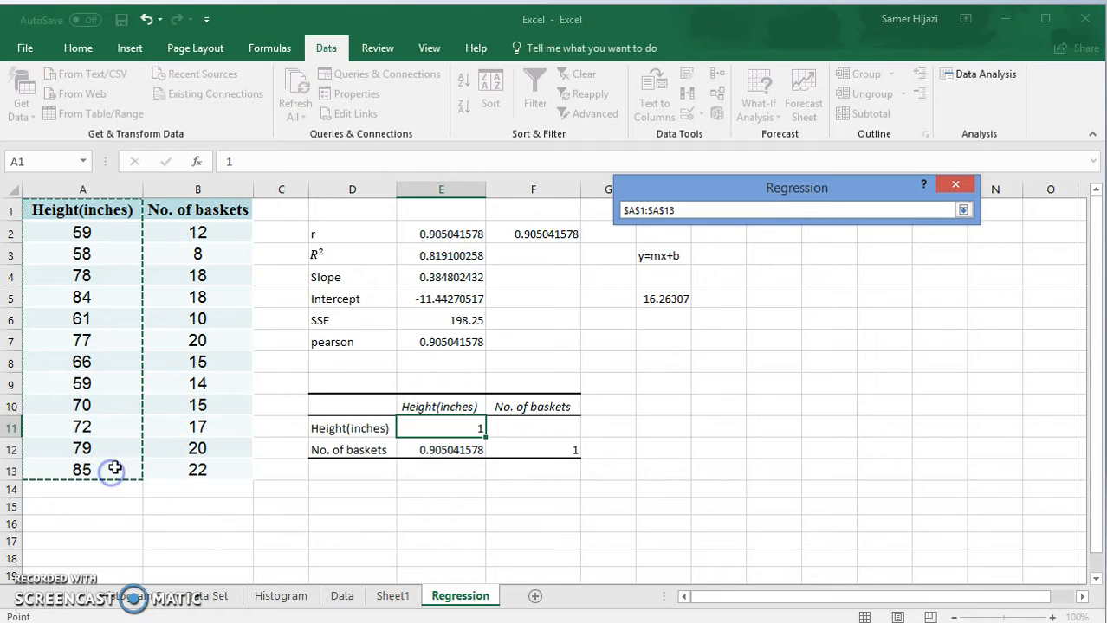
pyautogui.press('Return')
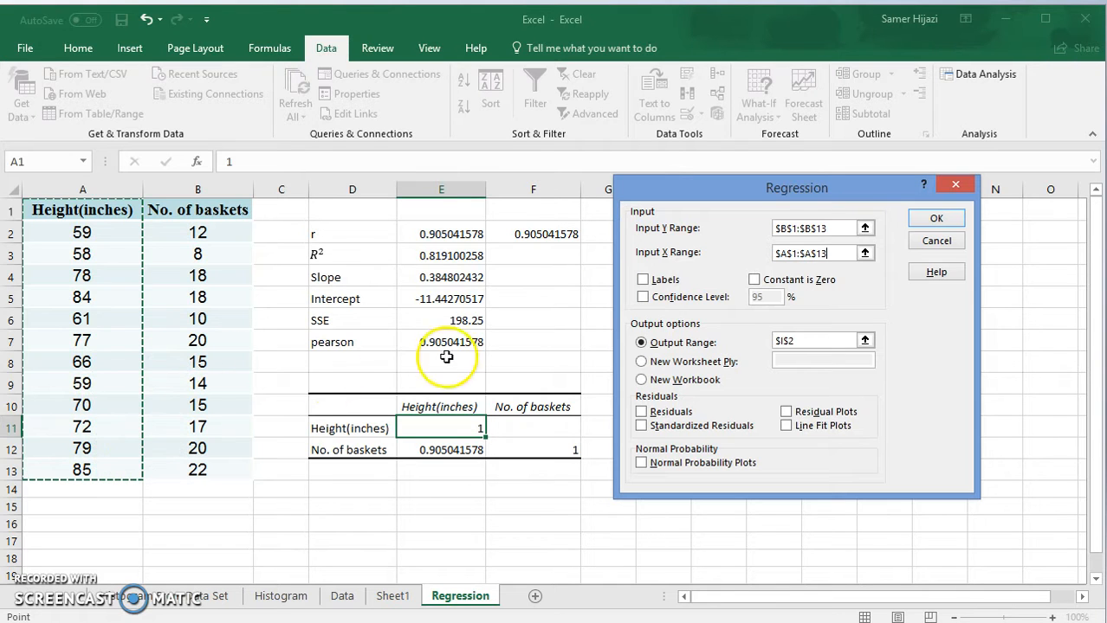
# Step: Mark the input ranges as containing labels, set the output range to J2 and run the regression
pyautogui.click(643, 280)
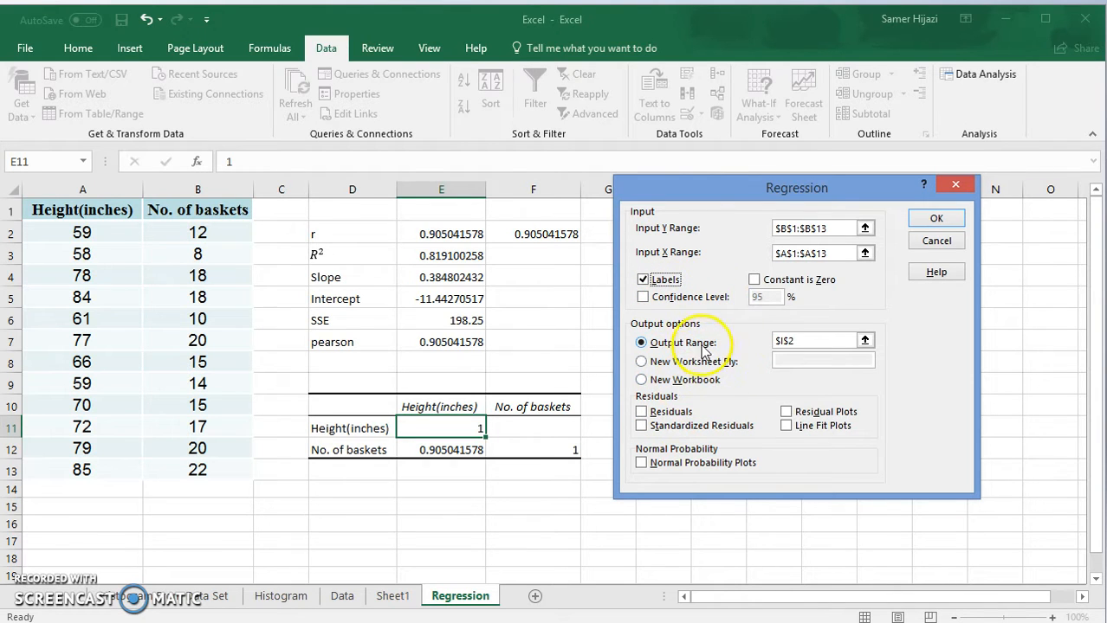
pyautogui.click(864, 342)
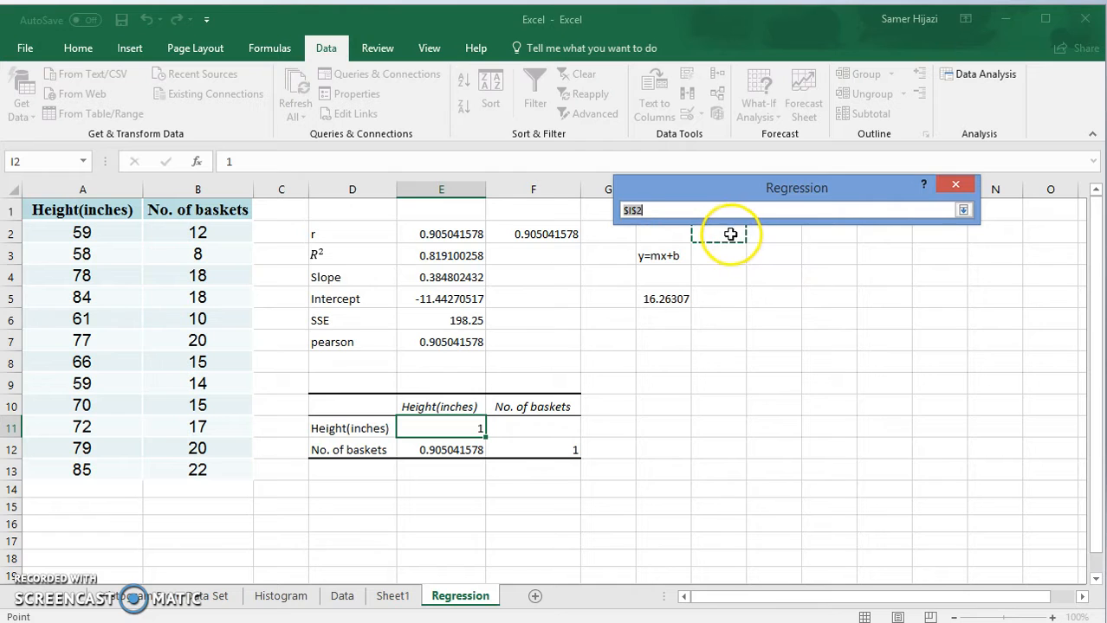
pyautogui.click(758, 233)
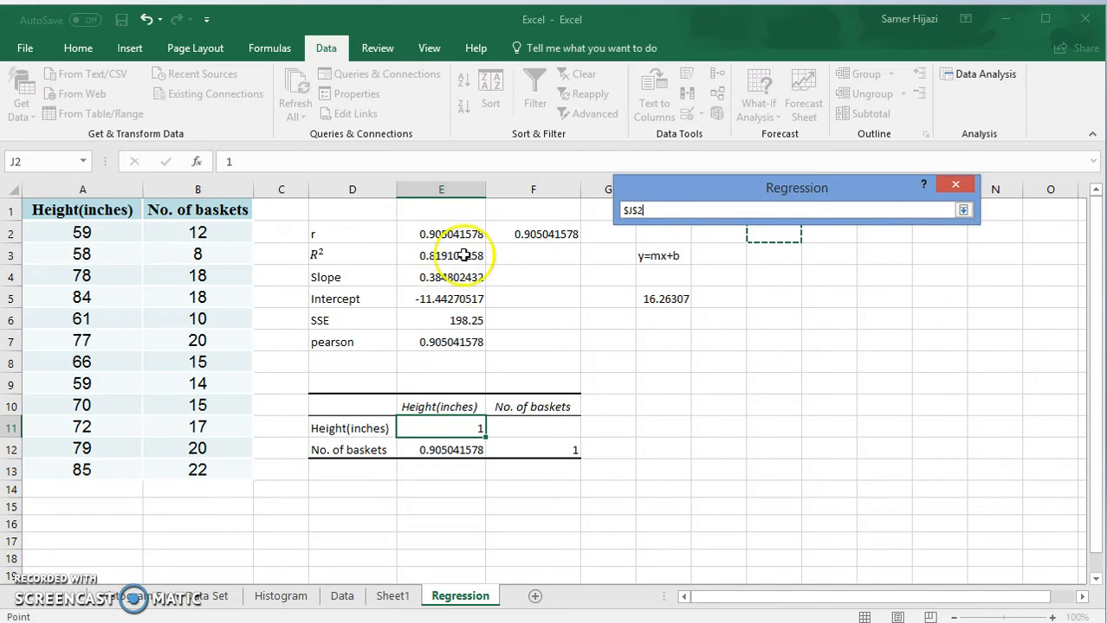
pyautogui.press('Return')
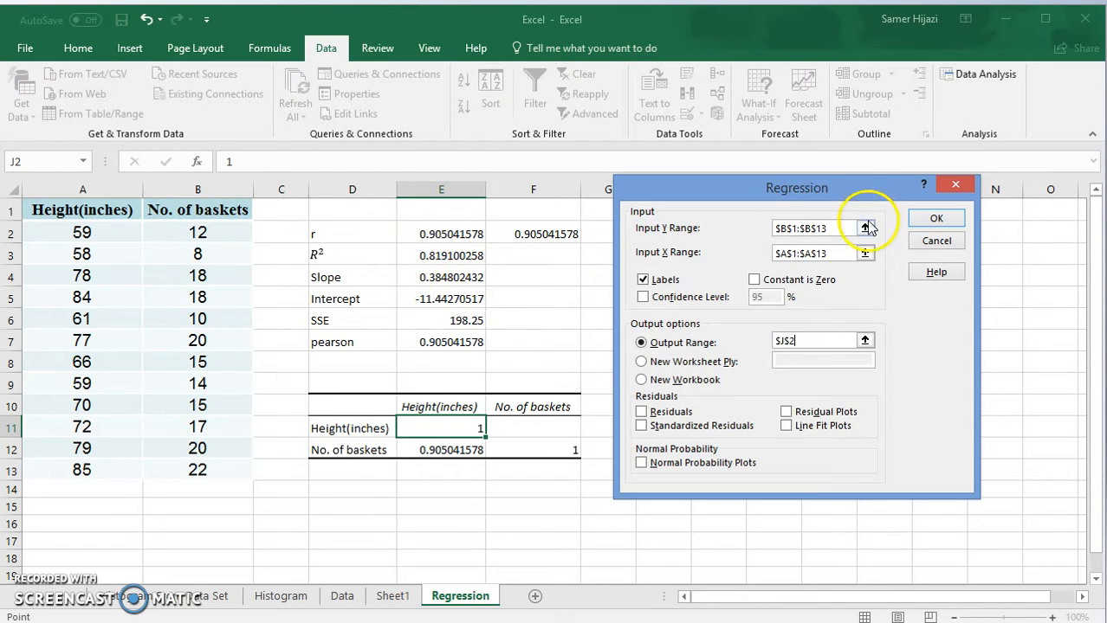
pyautogui.moveTo(852, 186); pyautogui.dragTo(616, 128)
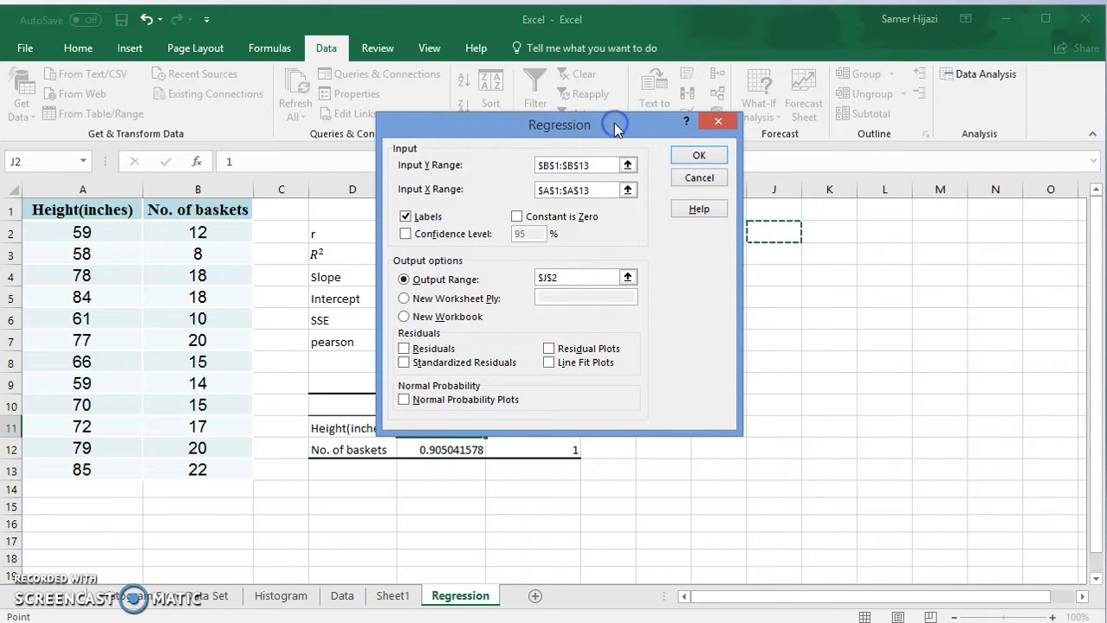
pyautogui.click(690, 158)
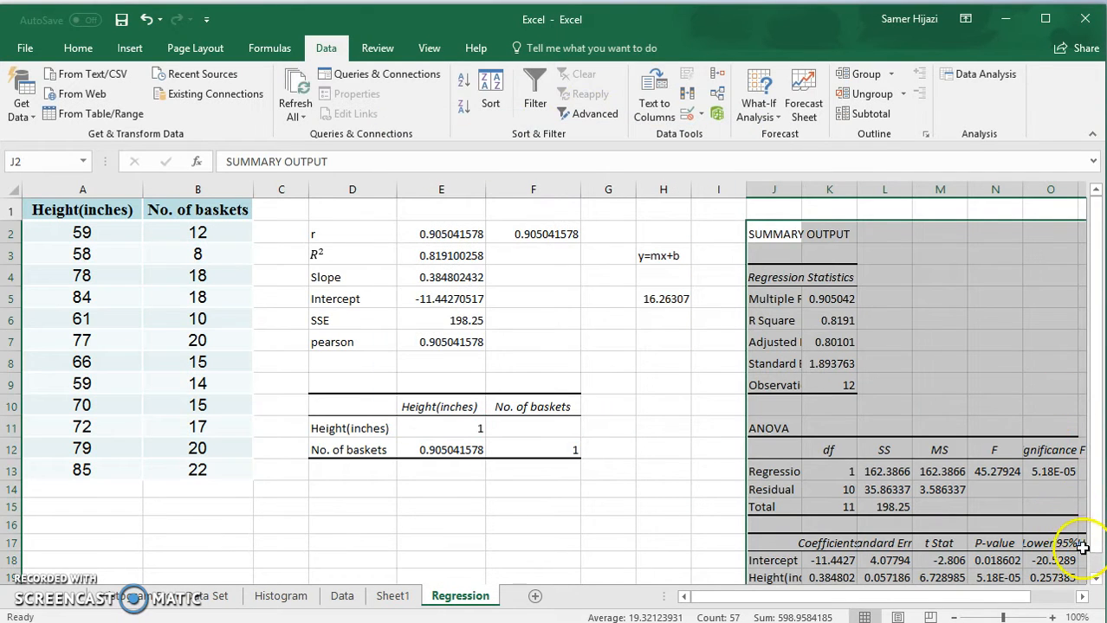
# Step: Widen column J so the row labels of the summary output fit
pyautogui.moveTo(771, 595); pyautogui.dragTo(792, 594)
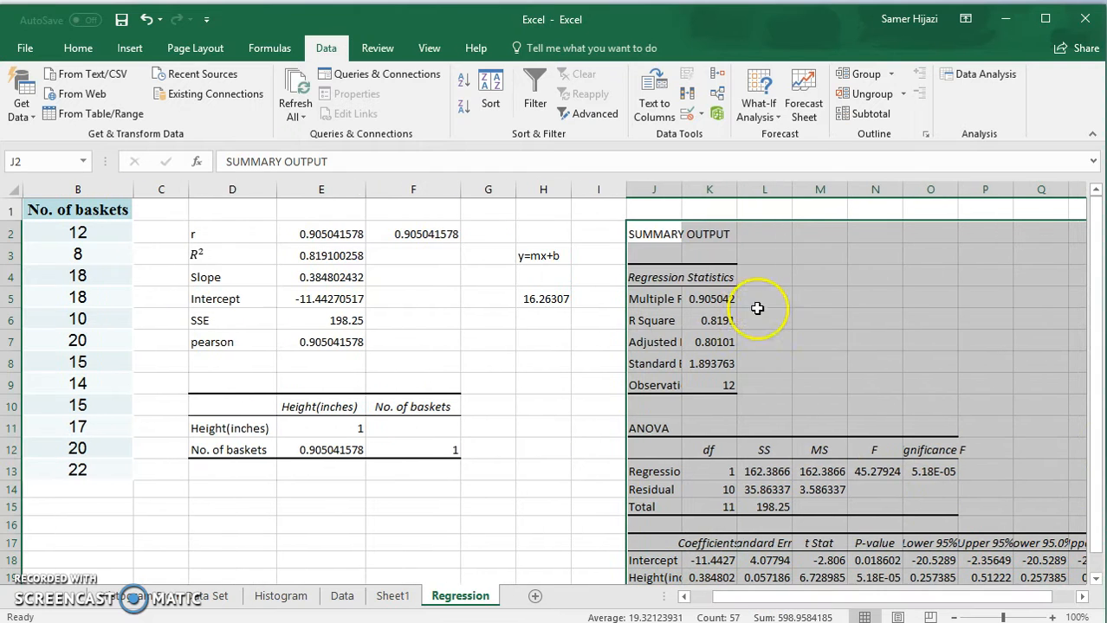
pyautogui.moveTo(681, 192); pyautogui.dragTo(735, 192)
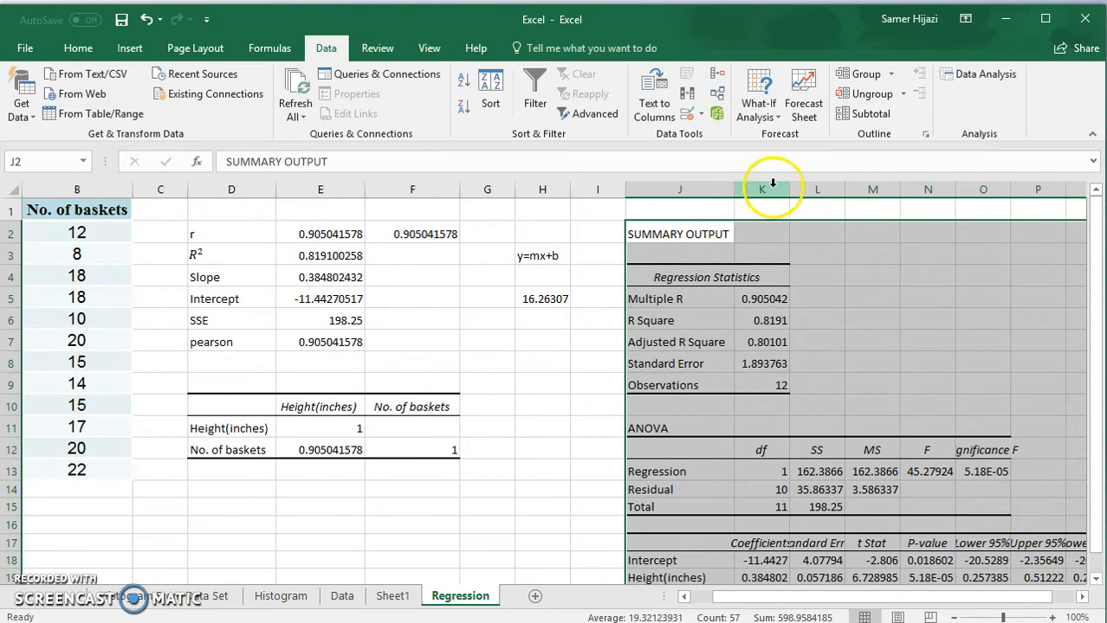
# Step: Compare Multiple R and R Square with the r and R² cells, and examine the adjusted R square, standard error and observations
pyautogui.click(762, 299)
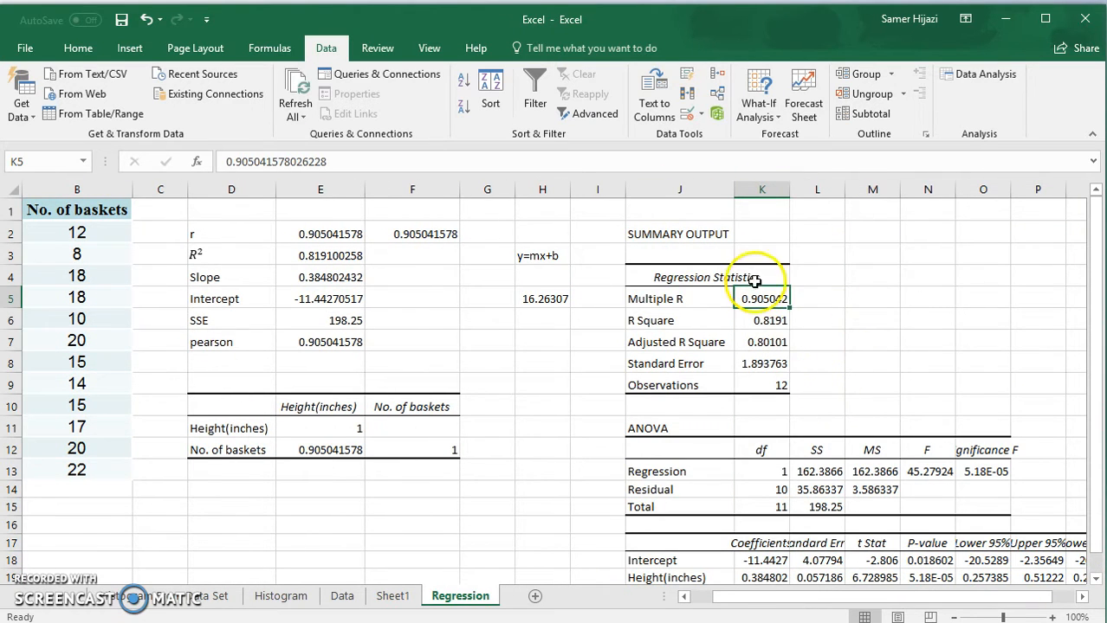
pyautogui.click(340, 230)
pyautogui.click(764, 298)
pyautogui.click(776, 321)
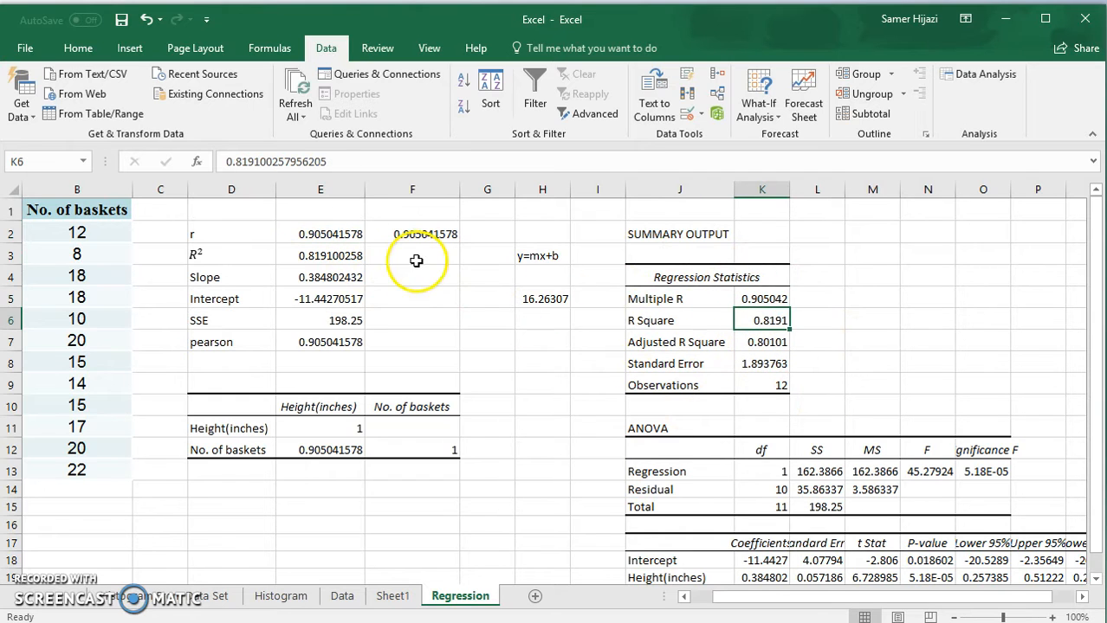
pyautogui.click(339, 257)
pyautogui.click(730, 344)
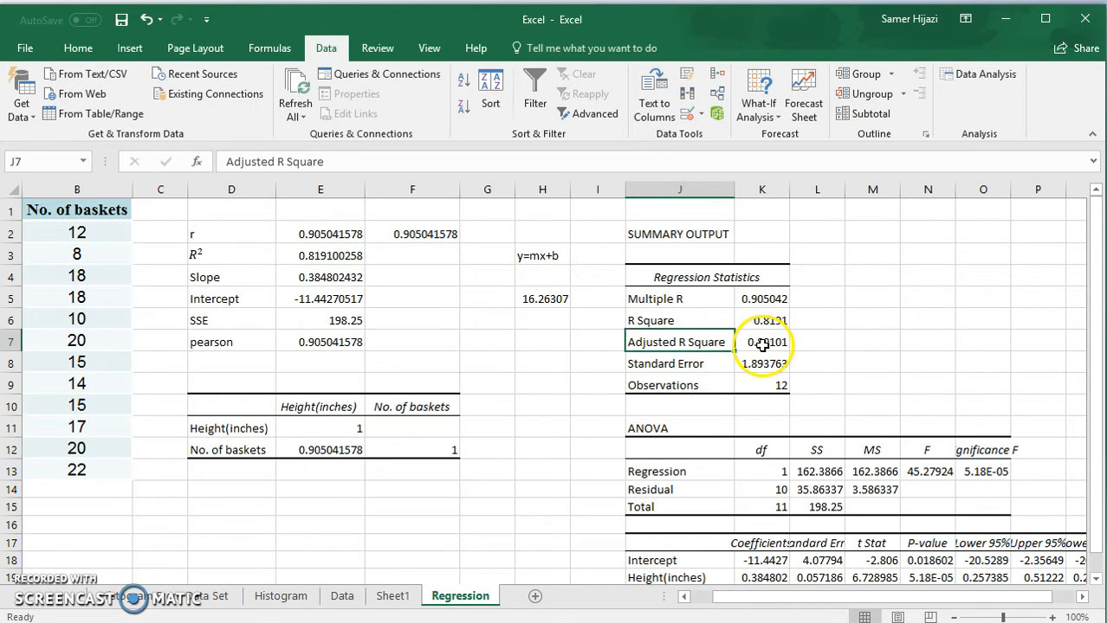
pyautogui.click(759, 342)
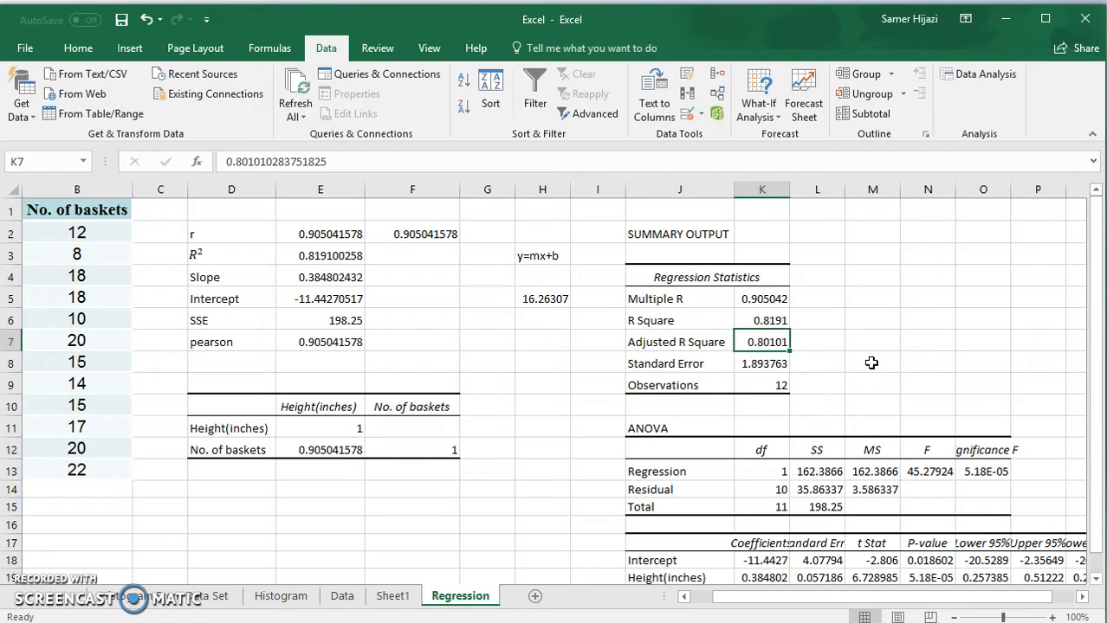
pyautogui.click(769, 364)
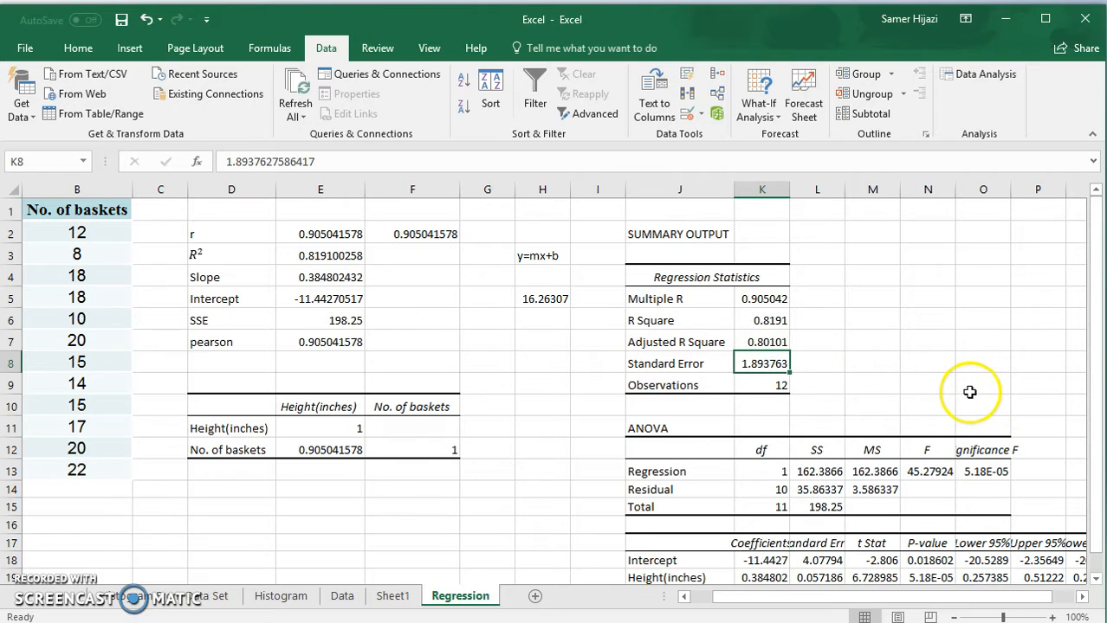
pyautogui.click(770, 388)
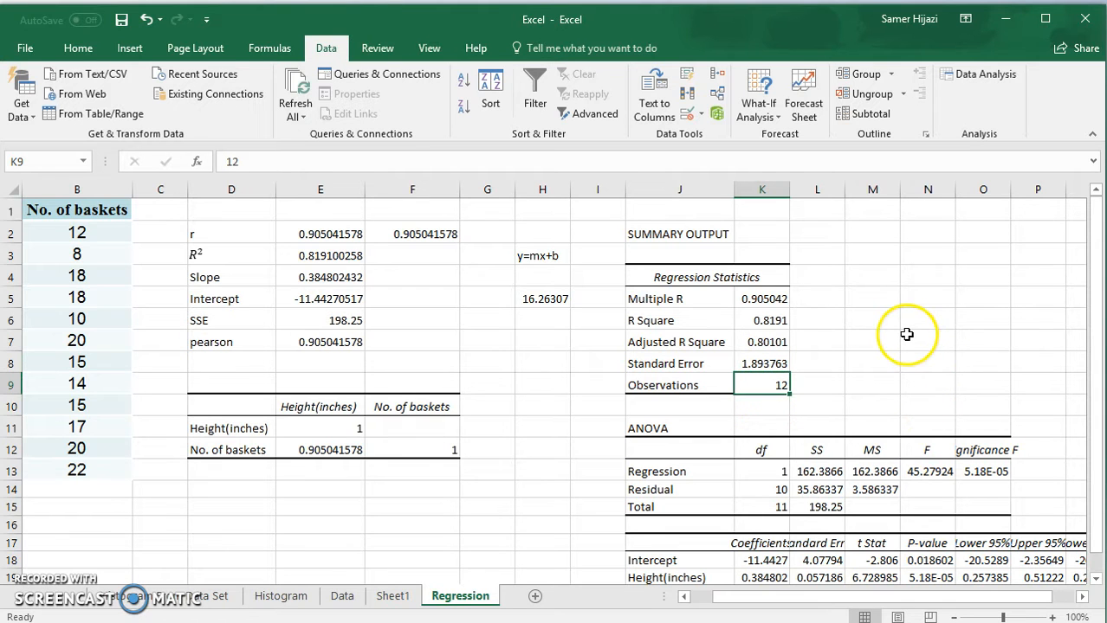
# Step: Examine the ANOVA table's total sum of squares and F column, and compare the intercept coefficient with the separately calculated intercept
pyautogui.scroll(-2, 901, 334)
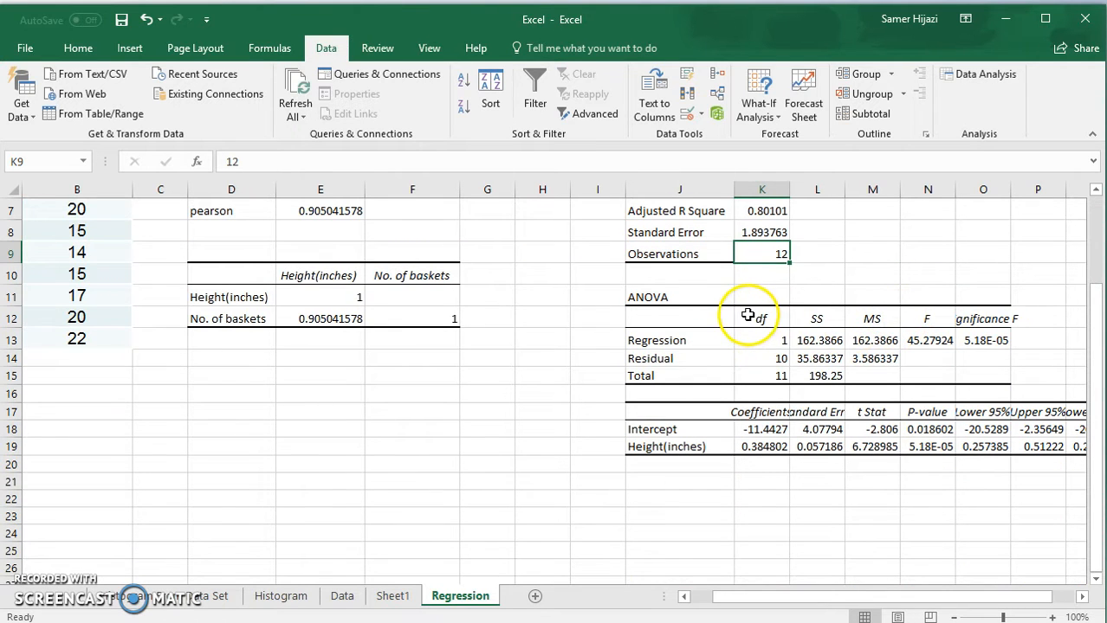
pyautogui.scroll(2, 747, 315)
pyautogui.moveTo(663, 428); pyautogui.dragTo(1019, 518)
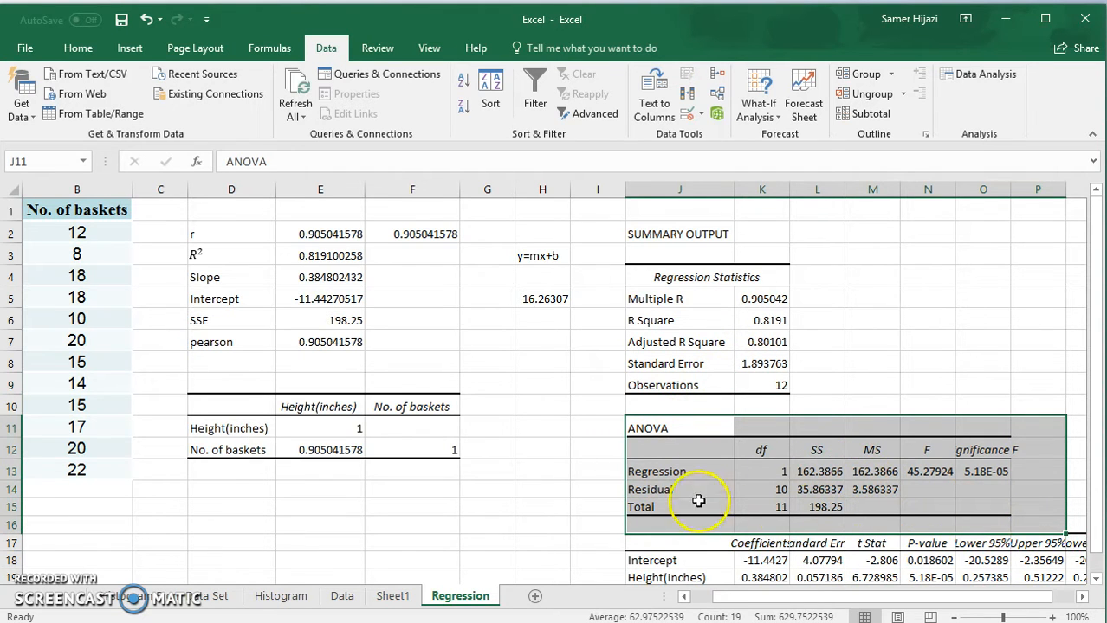
pyautogui.click(836, 509)
pyautogui.click(925, 450)
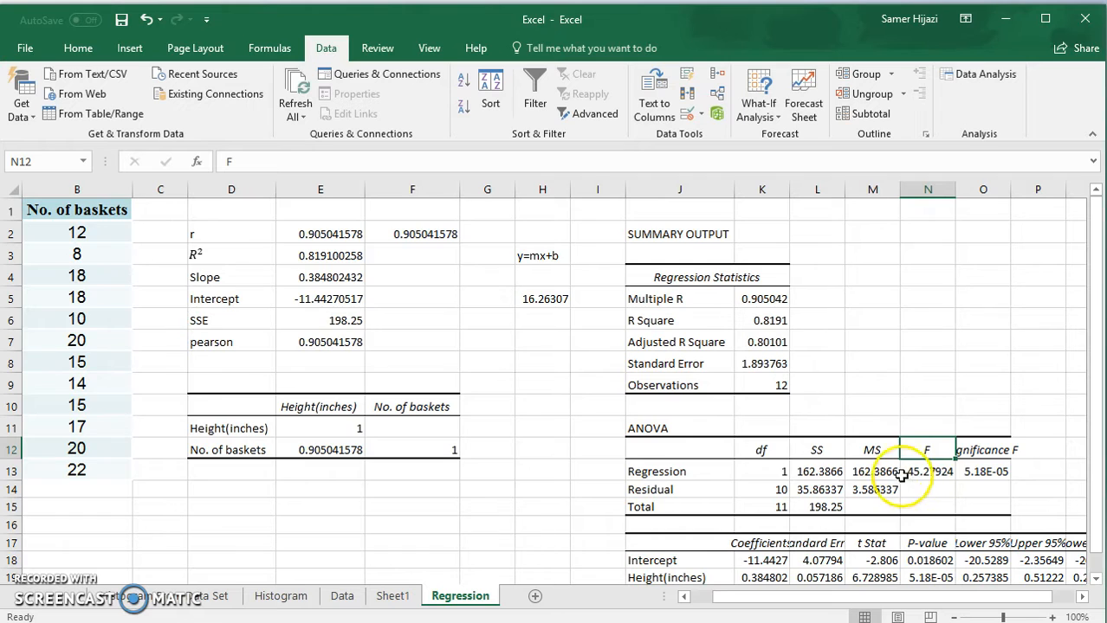
pyautogui.scroll(-2, 903, 477)
pyautogui.click(762, 430)
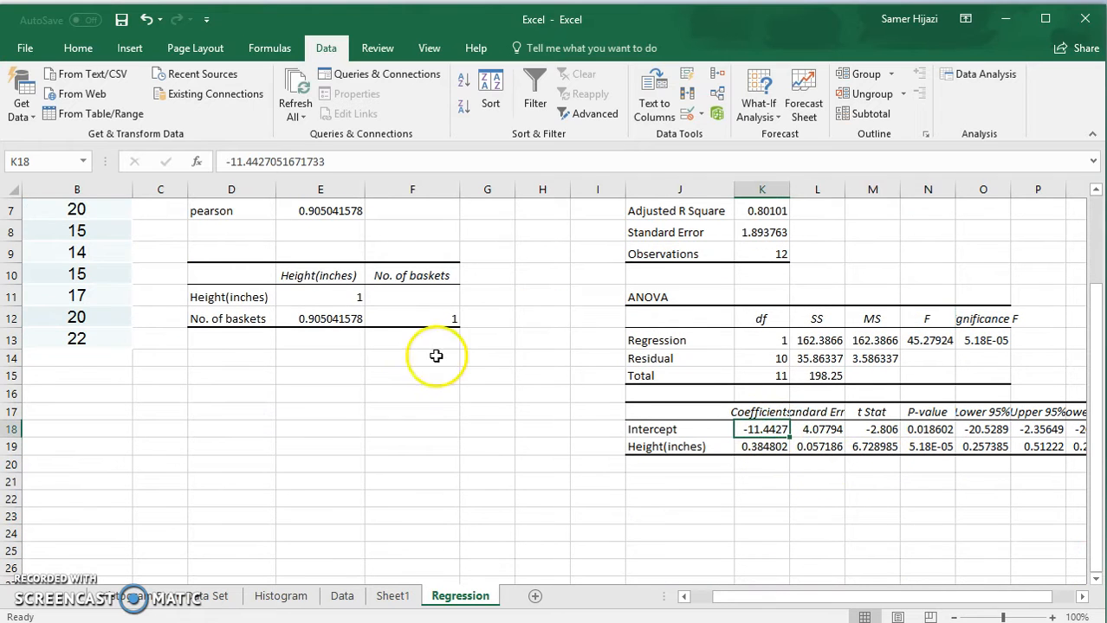
pyautogui.scroll(2, 349, 319)
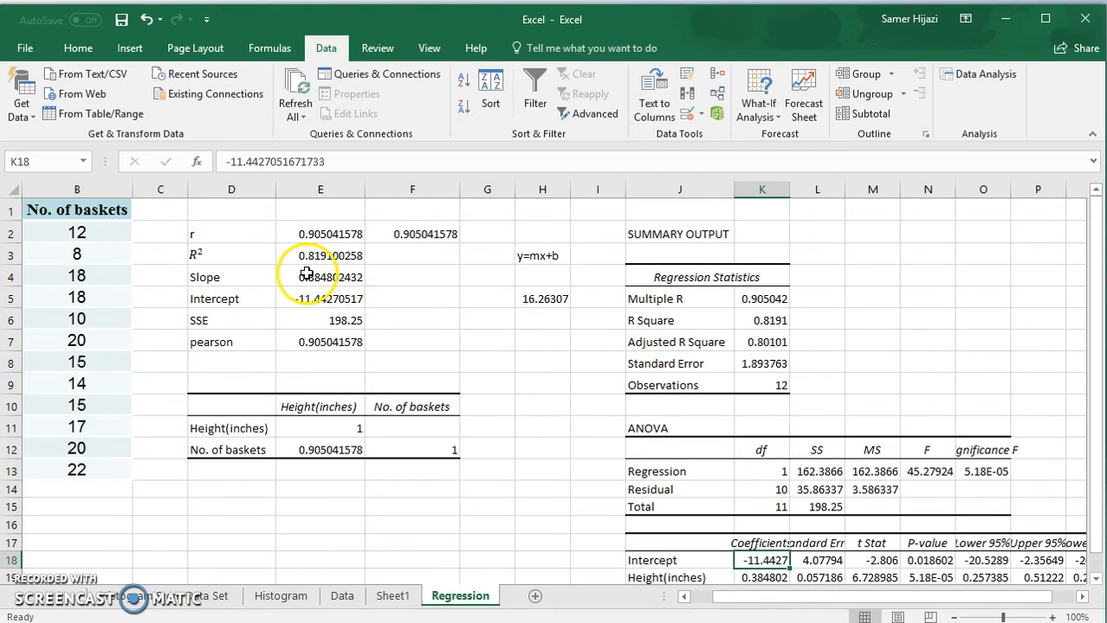
# Step: Select the Height(inches) coefficient and widen column K to show the regression values in full
pyautogui.click(762, 577)
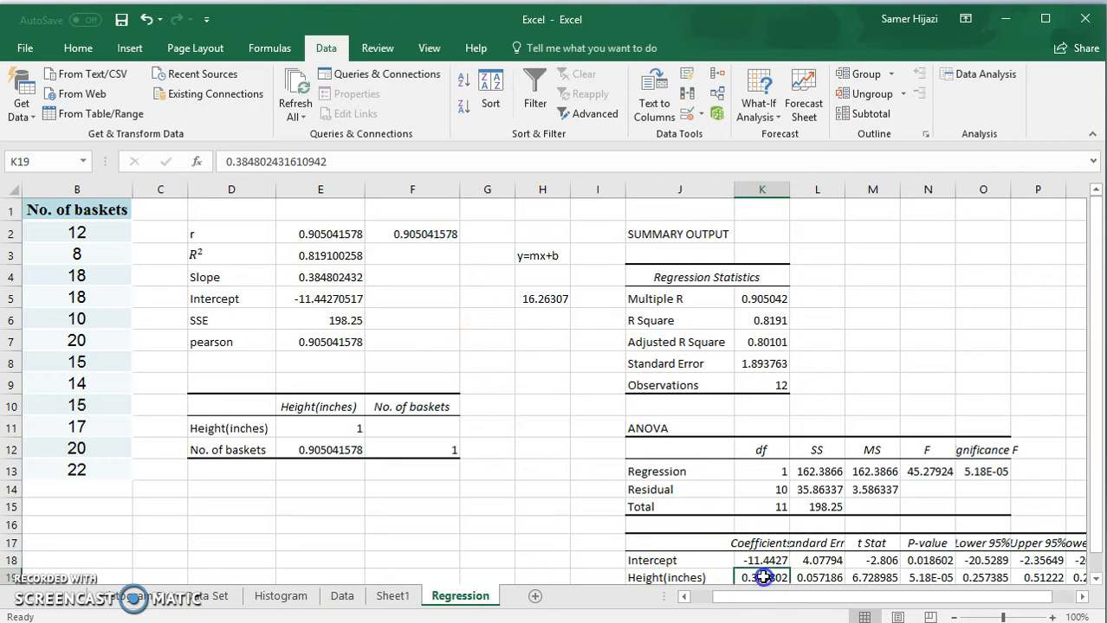
pyautogui.moveTo(790, 194); pyautogui.dragTo(840, 193)
pyautogui.scroll(-1, 755, 537)
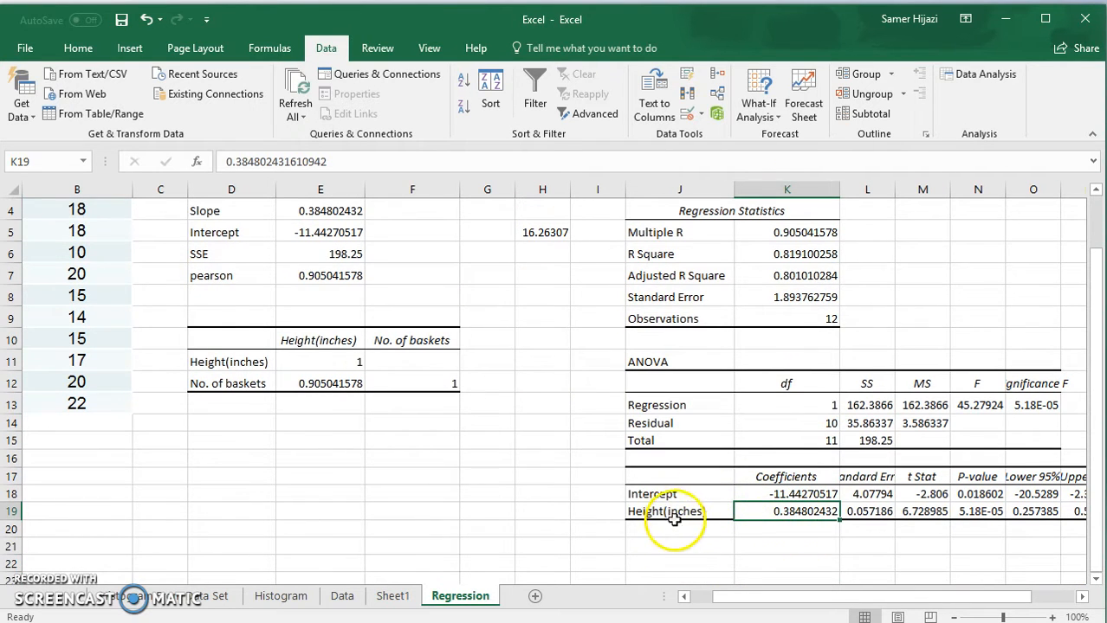
# Step: Examine the Height(inches) coefficient's standard error and t Stat, along with the P-value and confidence limit columns
pyautogui.click(879, 509)
pyautogui.click(928, 511)
pyautogui.moveTo(963, 598); pyautogui.dragTo(1006, 598)
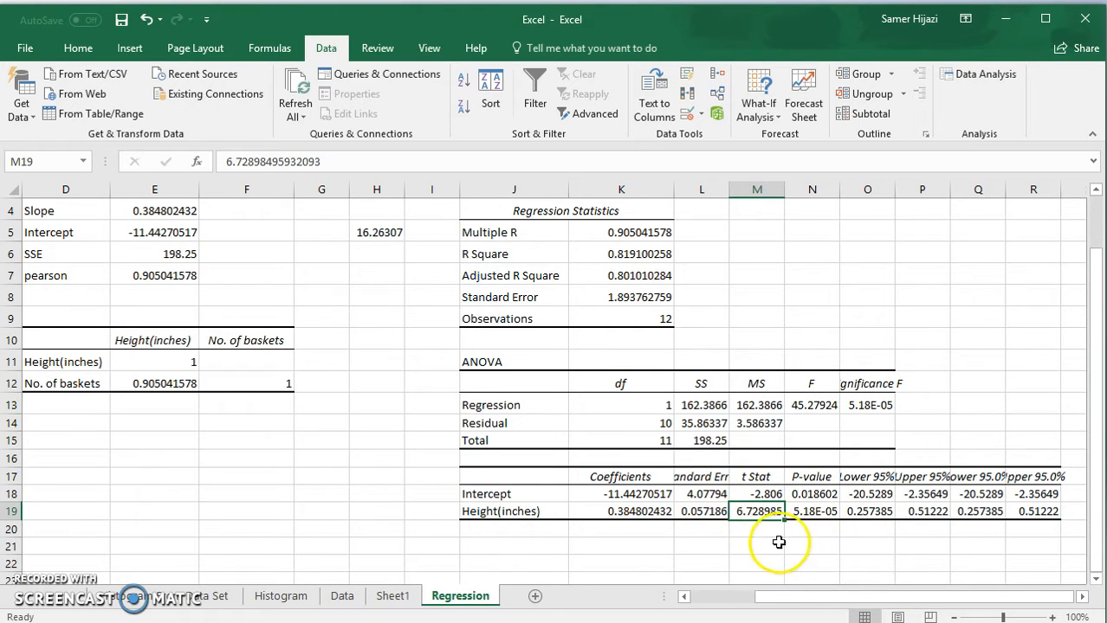
# Step: Examine the lower and upper 95% confidence limits of the Height(inches) coefficient
pyautogui.click(868, 510)
pyautogui.click(978, 511)
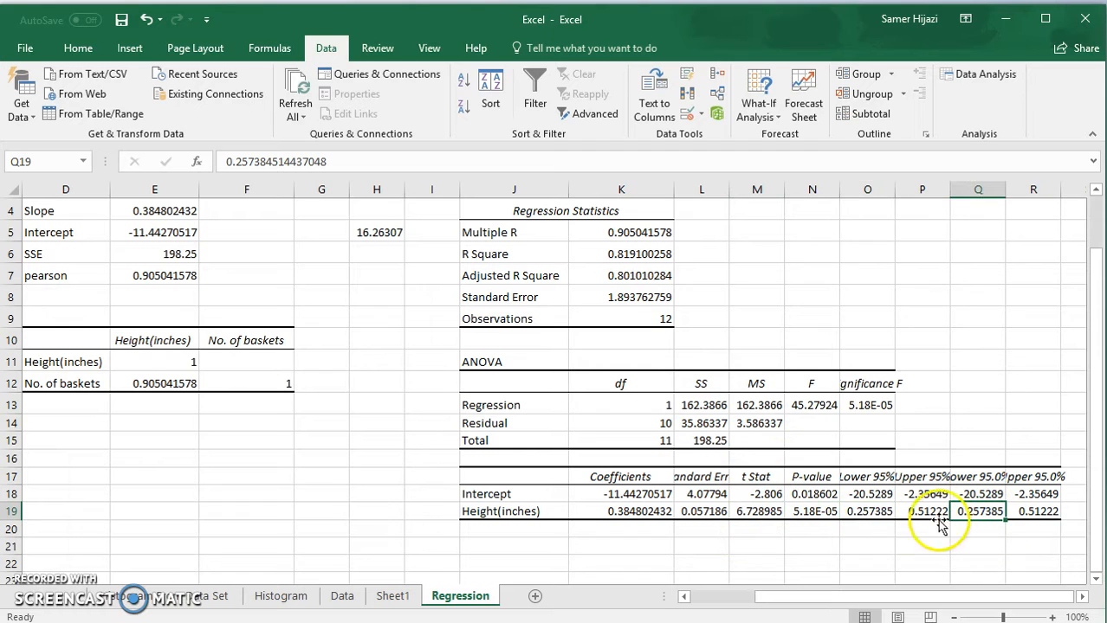
pyautogui.click(1033, 511)
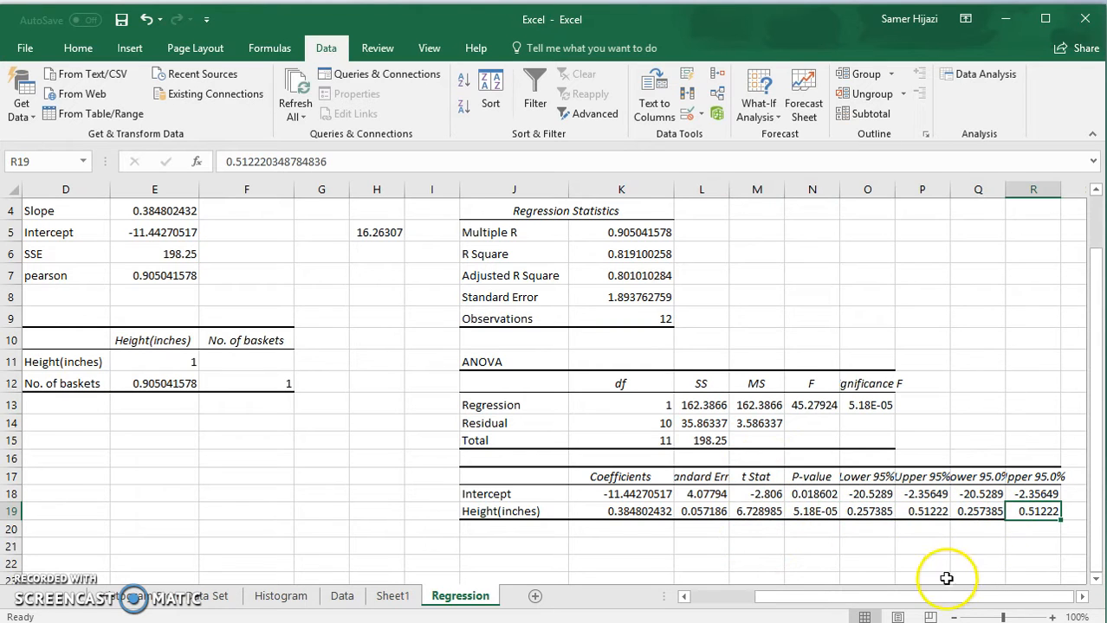
# Step: Review the summary output's regression statistics, ANOVA table and coefficients alongside the earlier formula results, starting again at Multiple R
pyautogui.moveTo(950, 598); pyautogui.dragTo(909, 597)
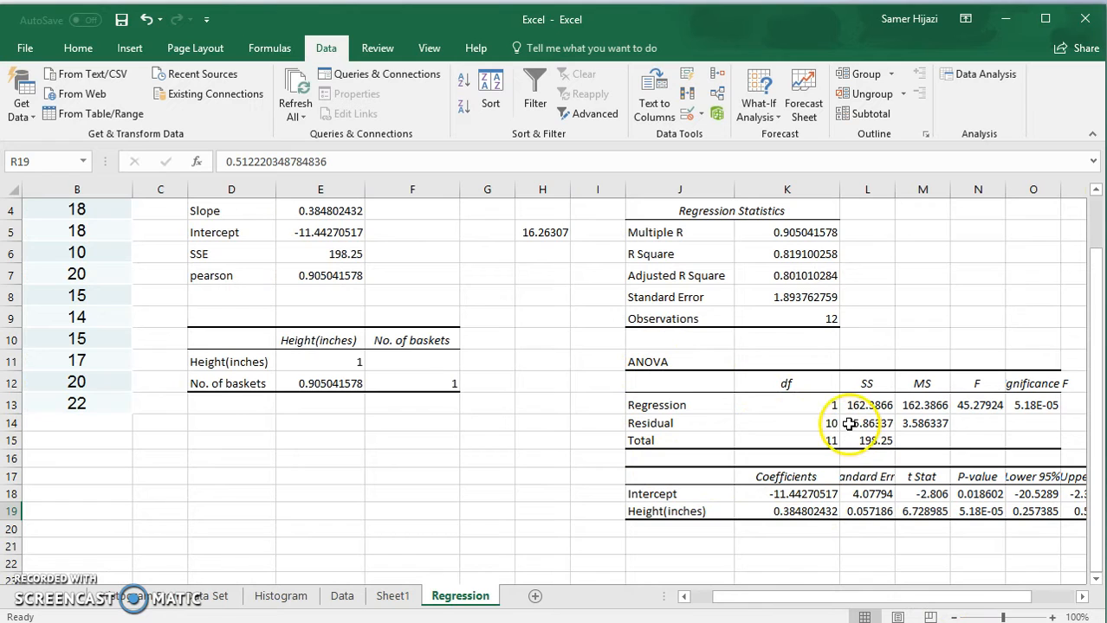
pyautogui.moveTo(1093, 294); pyautogui.dragTo(1095, 223)
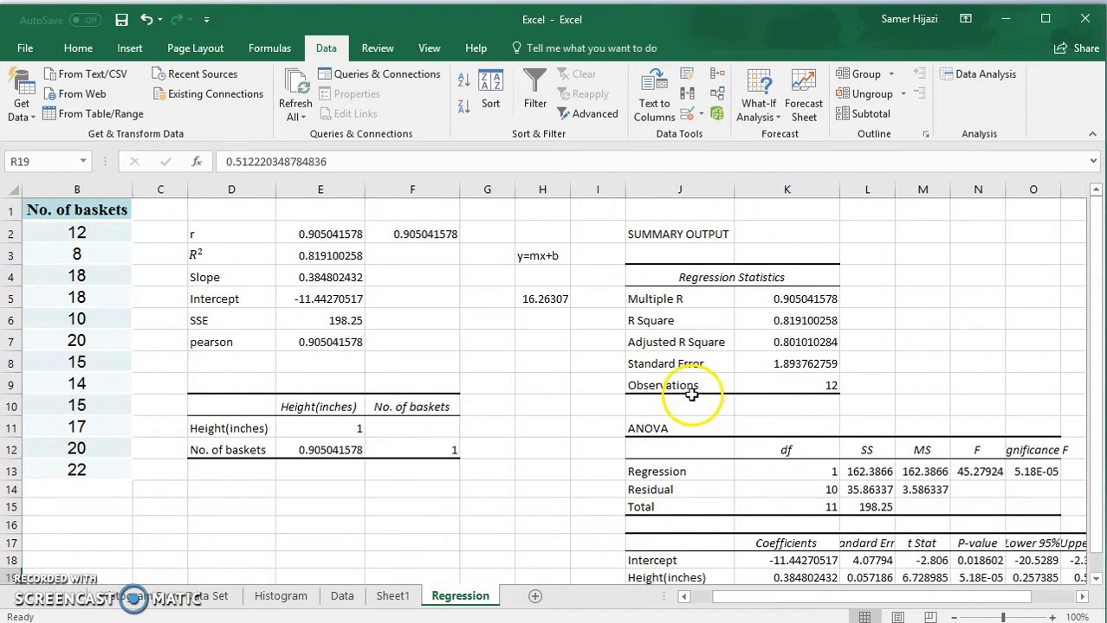
pyautogui.scroll(-2, 785, 404)
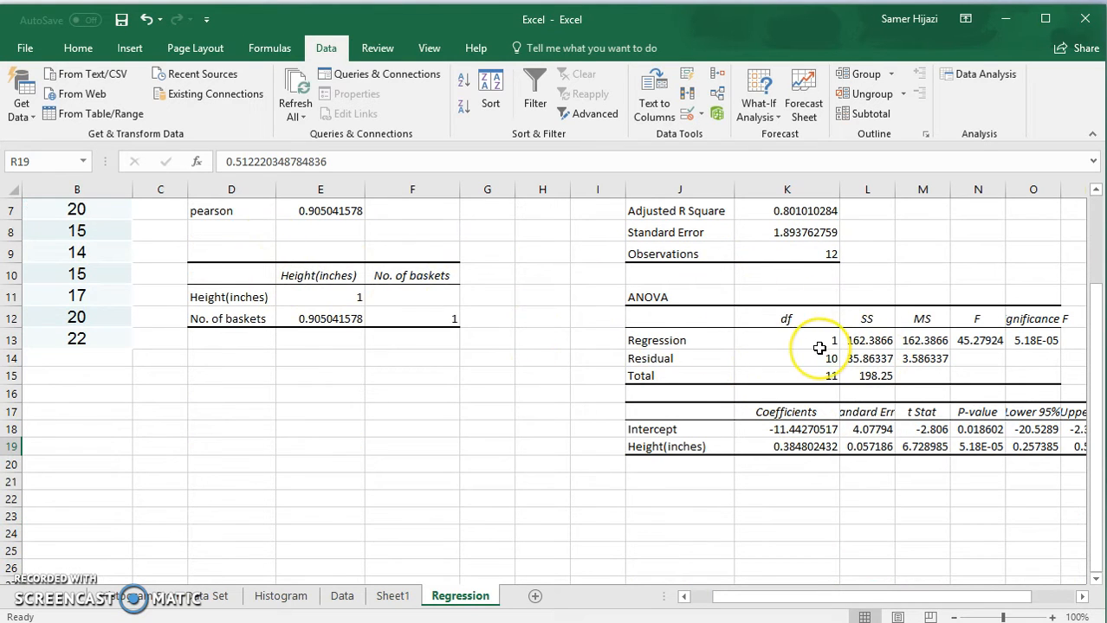
pyautogui.scroll(2, 820, 348)
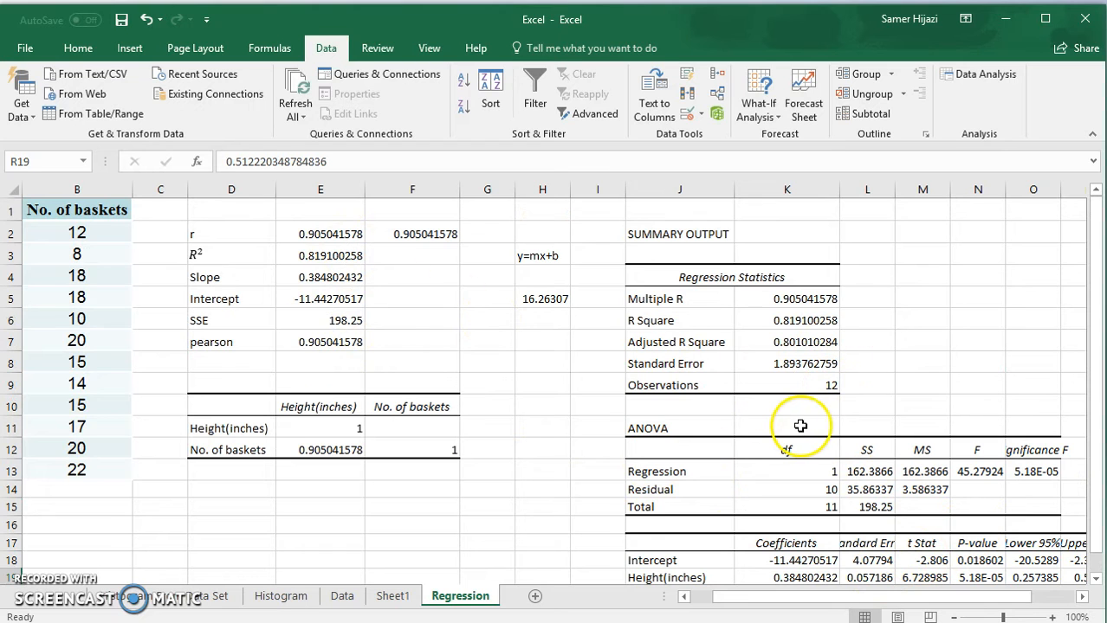
pyautogui.scroll(-2, 818, 426)
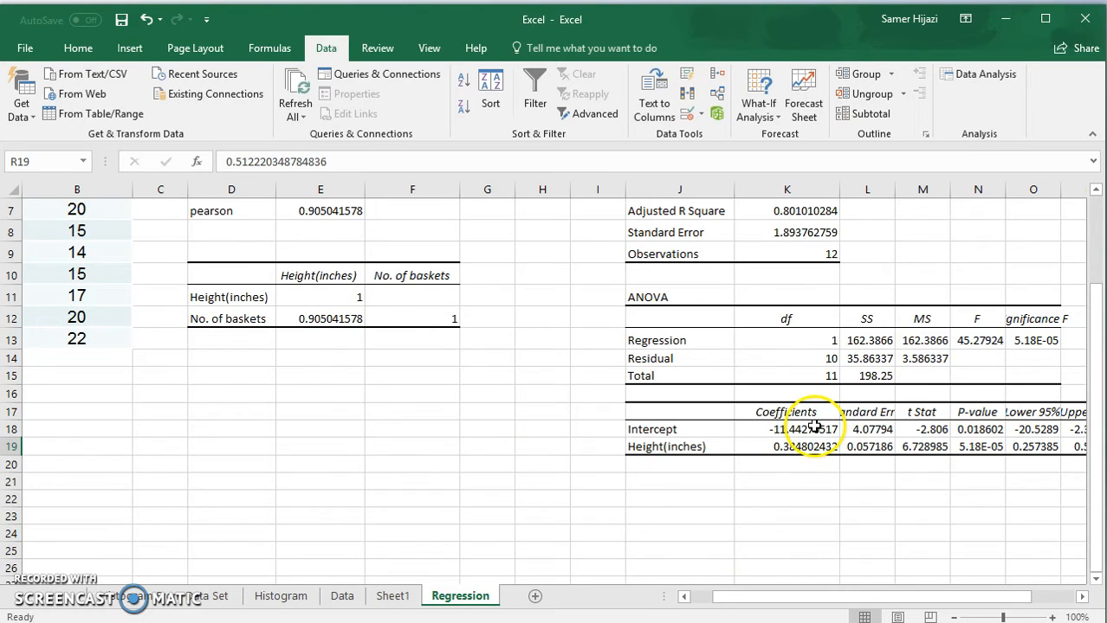
pyautogui.scroll(1, 817, 426)
pyautogui.scroll(1, 731, 396)
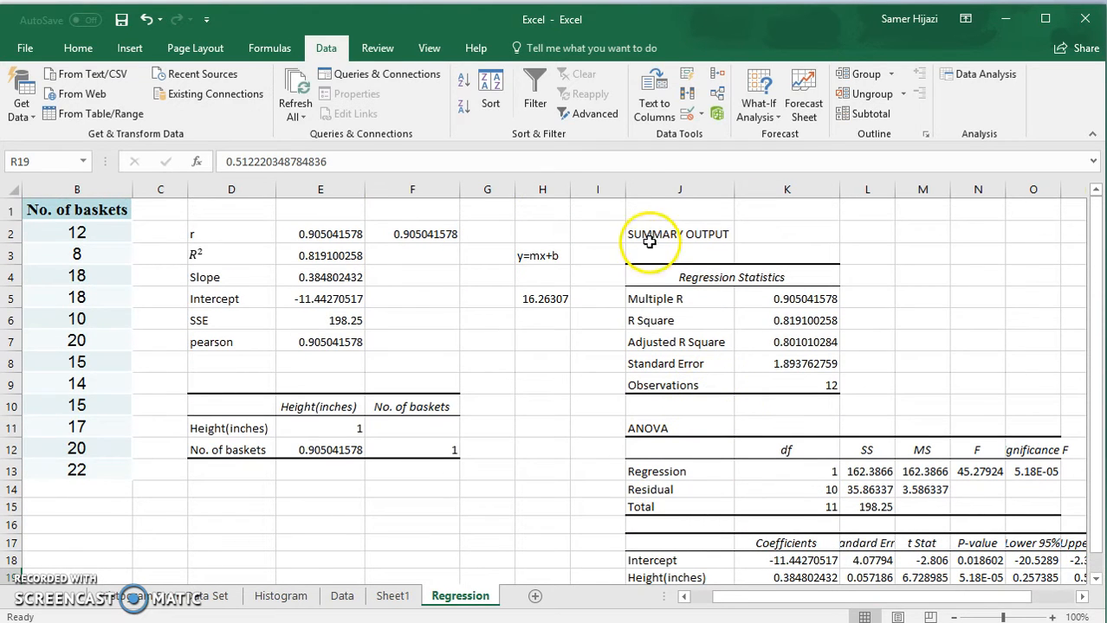
pyautogui.moveTo(612, 188); pyautogui.dragTo(986, 182)
pyautogui.click(697, 303)
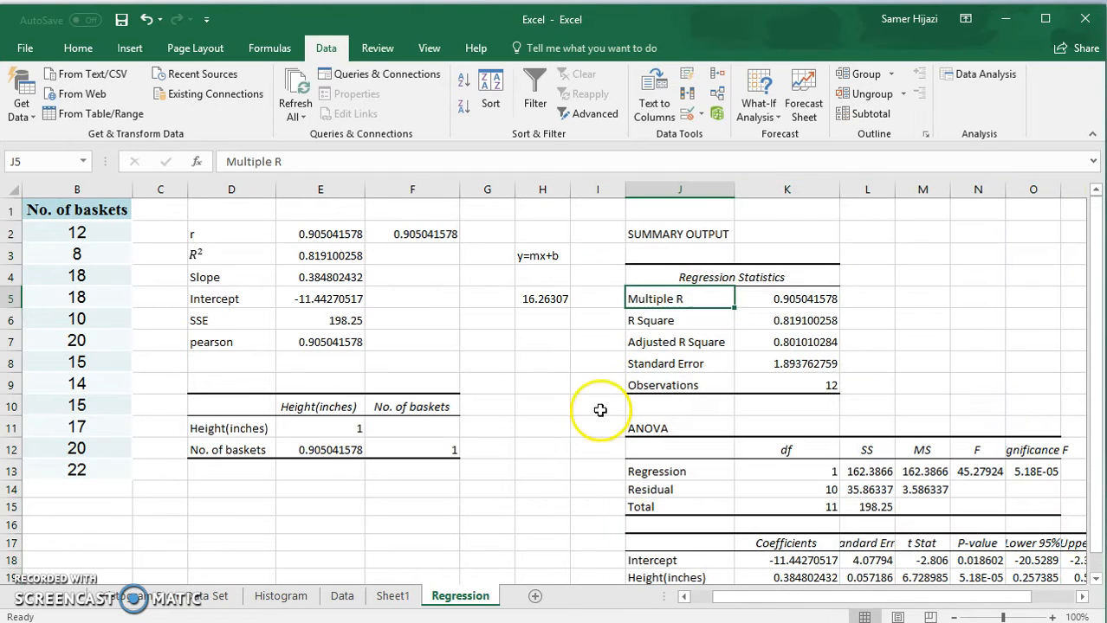
# Step: Rerun the regression of No. of baskets on Height(inches) with line fit plots, sending the output to a new worksheet
pyautogui.click(963, 74)
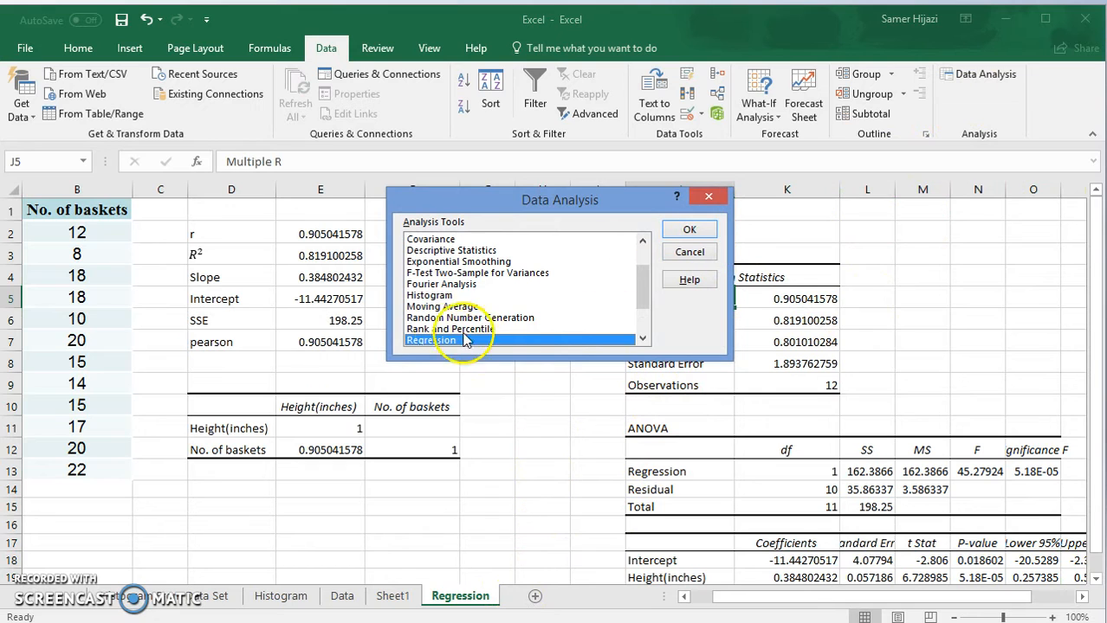
pyautogui.click(689, 229)
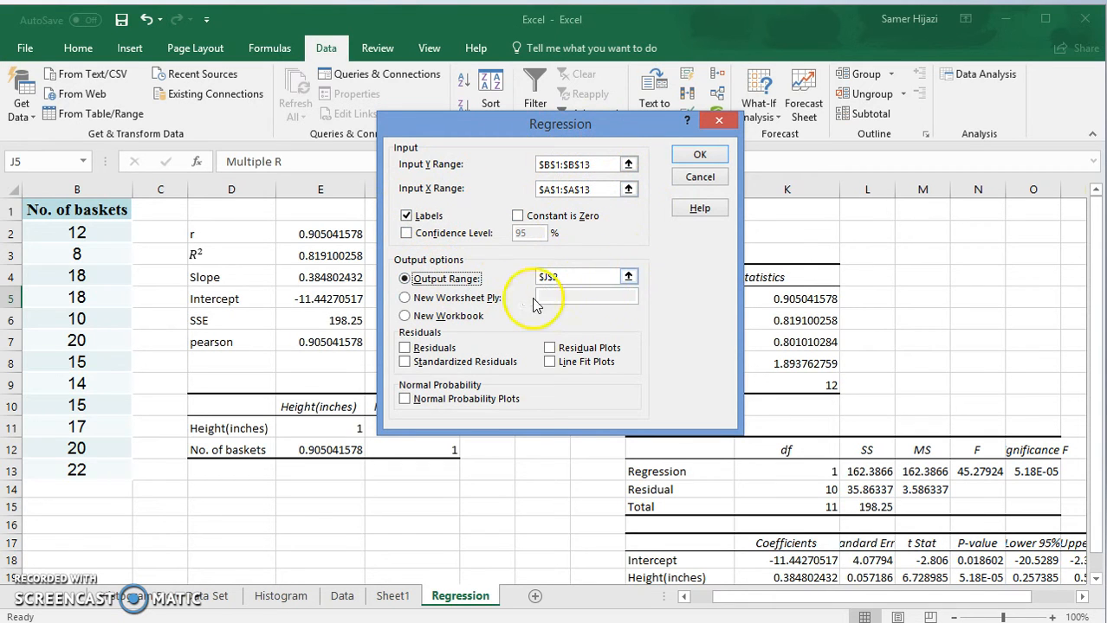
pyautogui.click(483, 300)
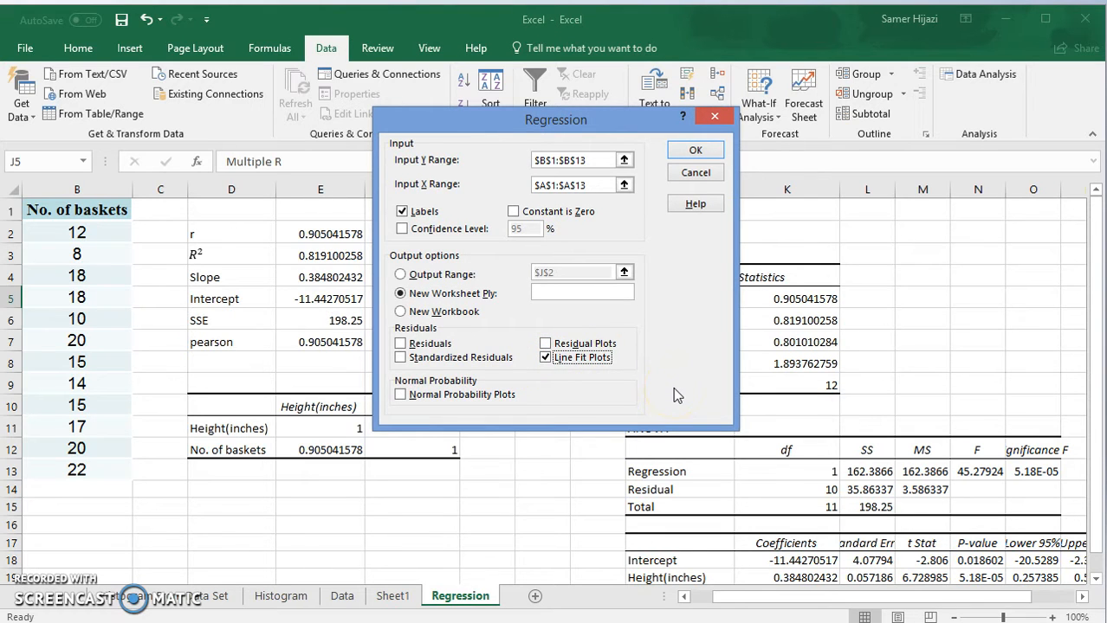
pyautogui.click(695, 150)
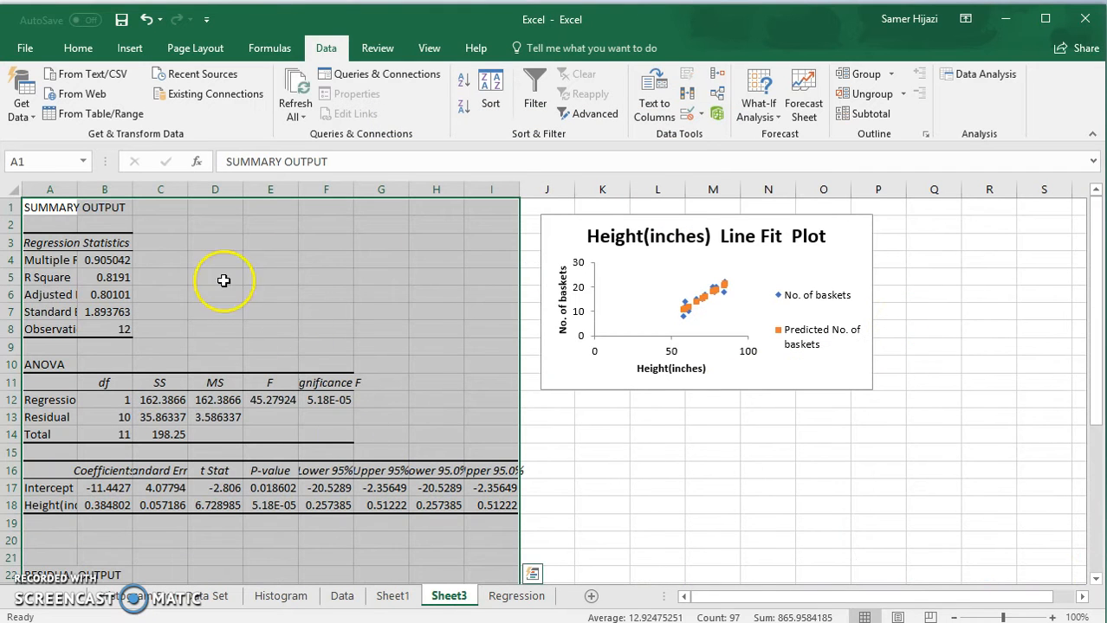
pyautogui.click(71, 242)
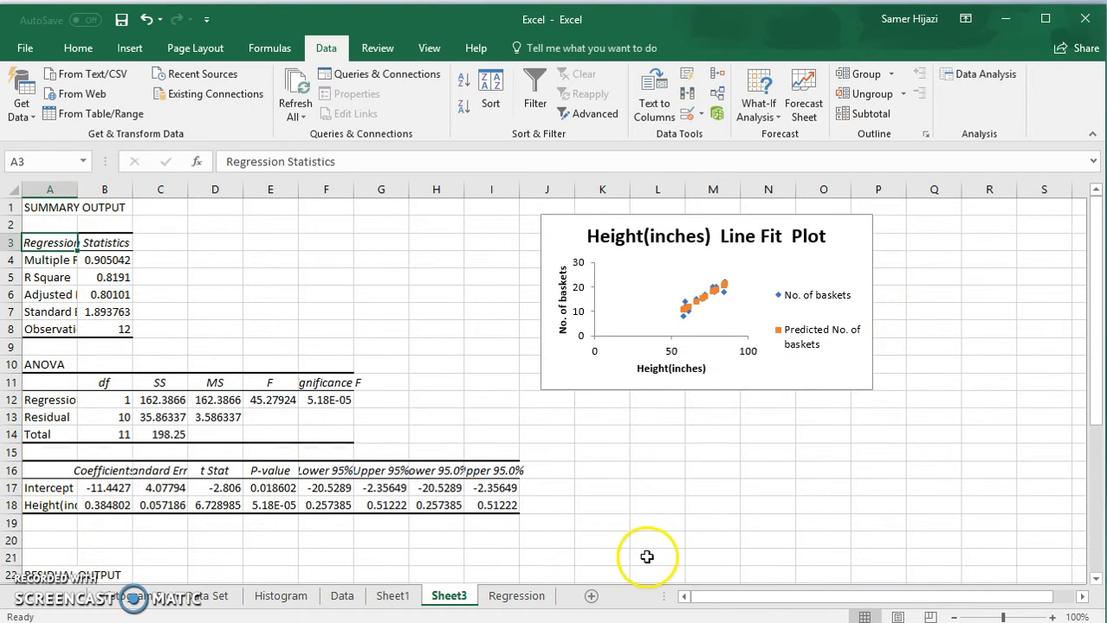
# Step: Enlarge the Height(inches) Line Fit Plot and move it closer to the regression tables
pyautogui.click(812, 387)
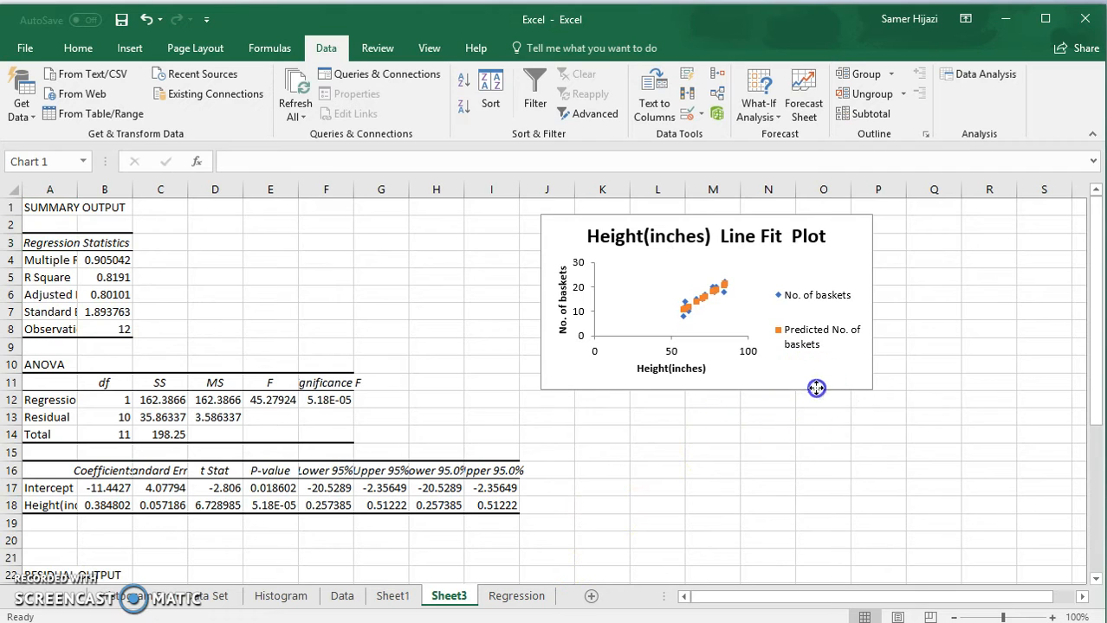
pyautogui.moveTo(872, 390); pyautogui.dragTo(1076, 565)
pyautogui.moveTo(976, 321); pyautogui.dragTo(664, 353)
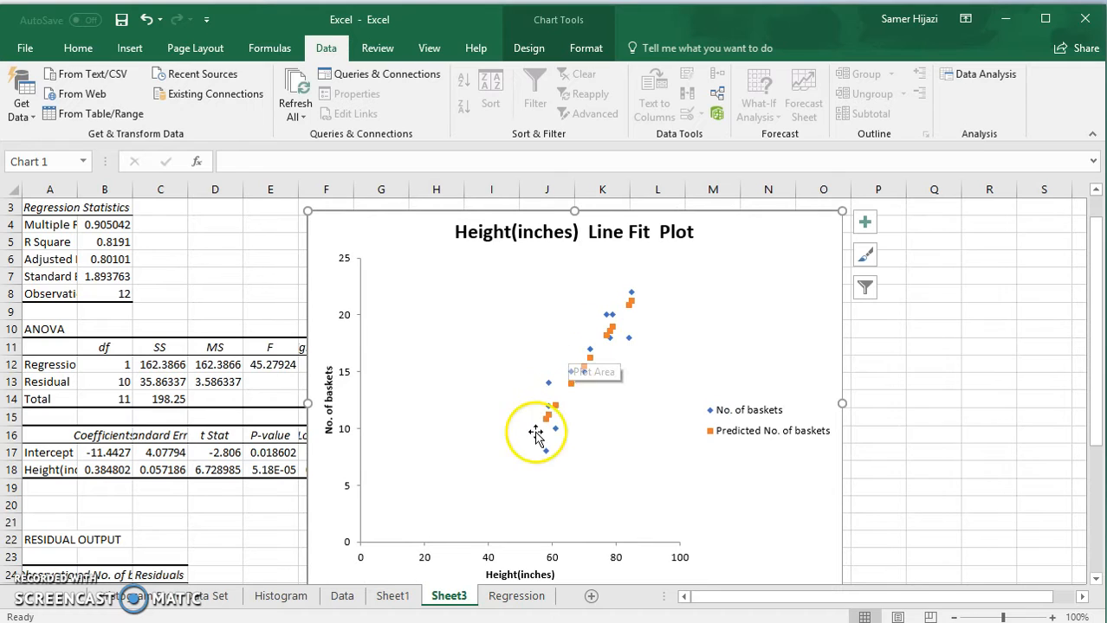
# Step: Inspect the Predicted No. of baskets points against the actual No. of baskets points in the line fit plot
pyautogui.click(611, 327)
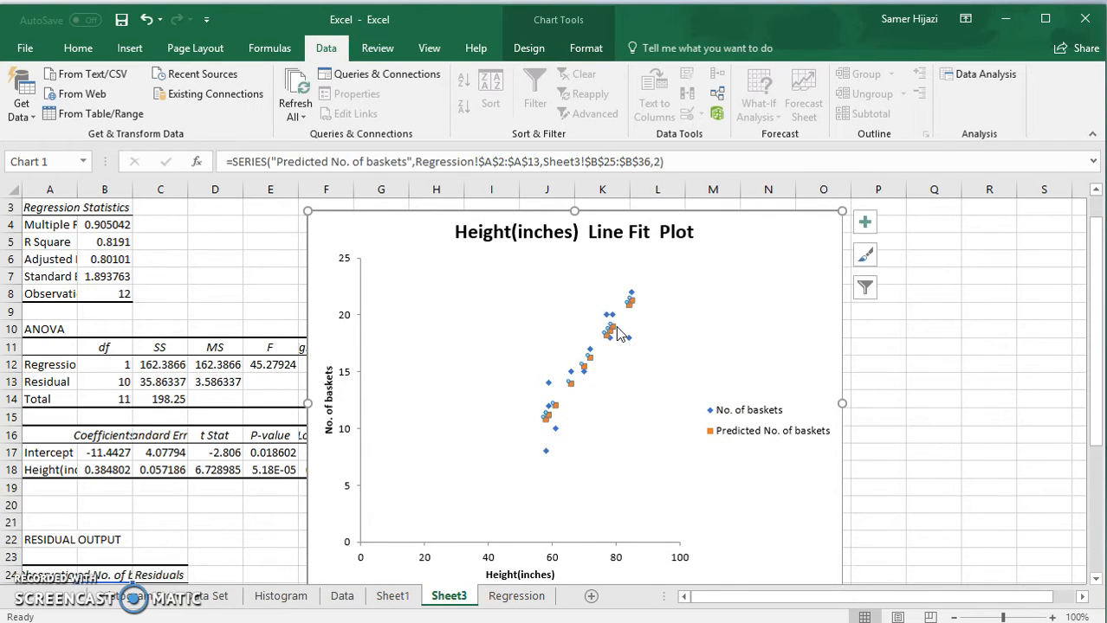
pyautogui.click(756, 357)
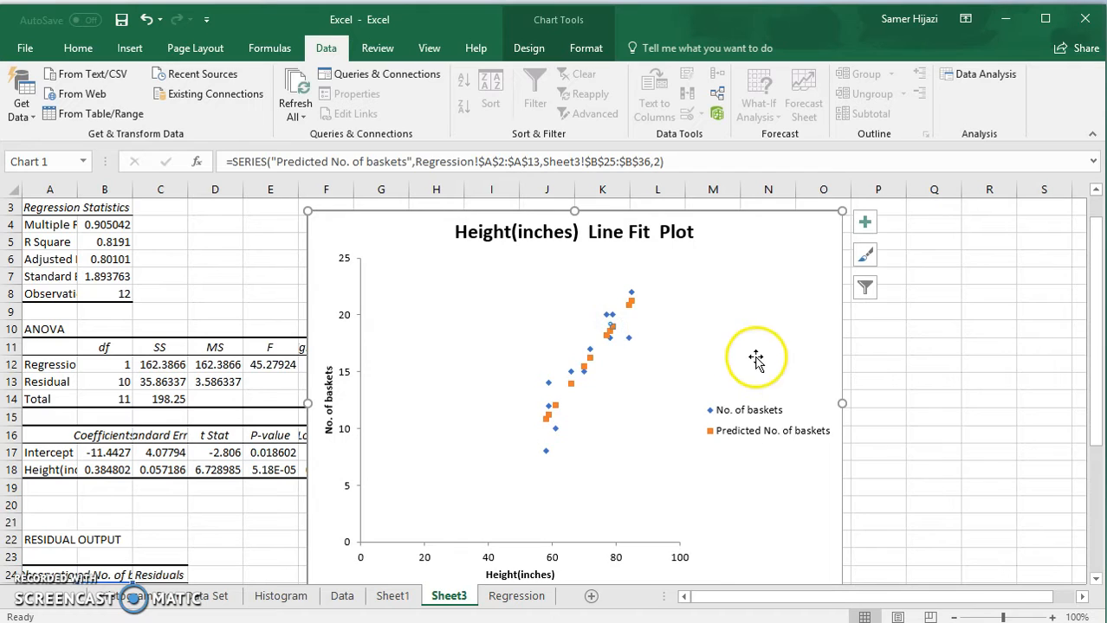
pyautogui.click(616, 319)
pyautogui.click(702, 333)
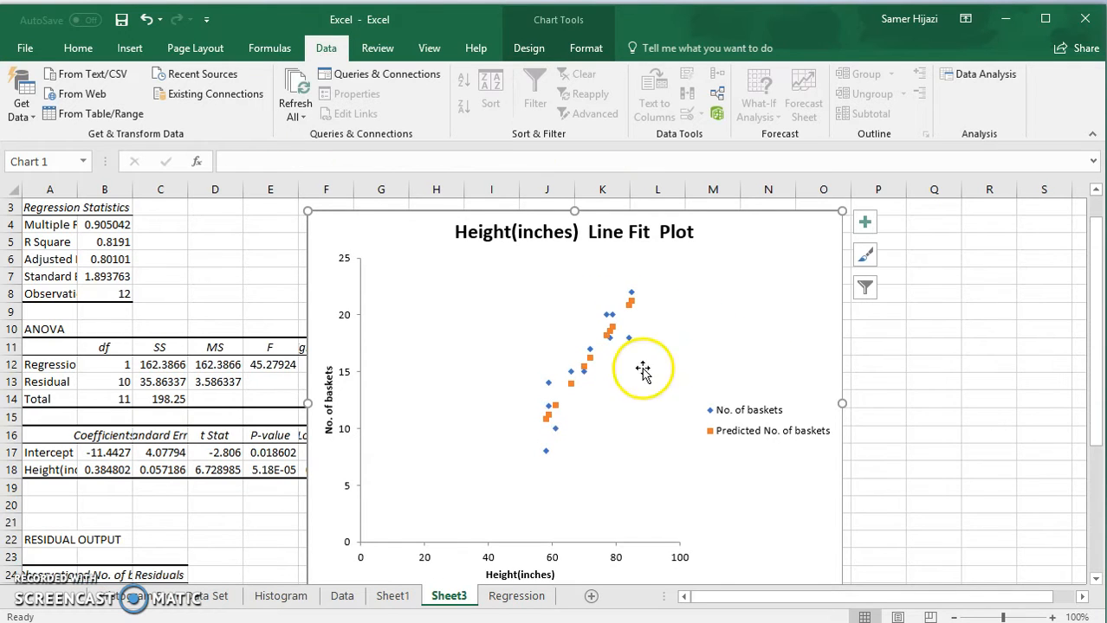
# Step: Format one of the lowest Predicted No. of baskets data points with a solid red line
pyautogui.click(546, 418)
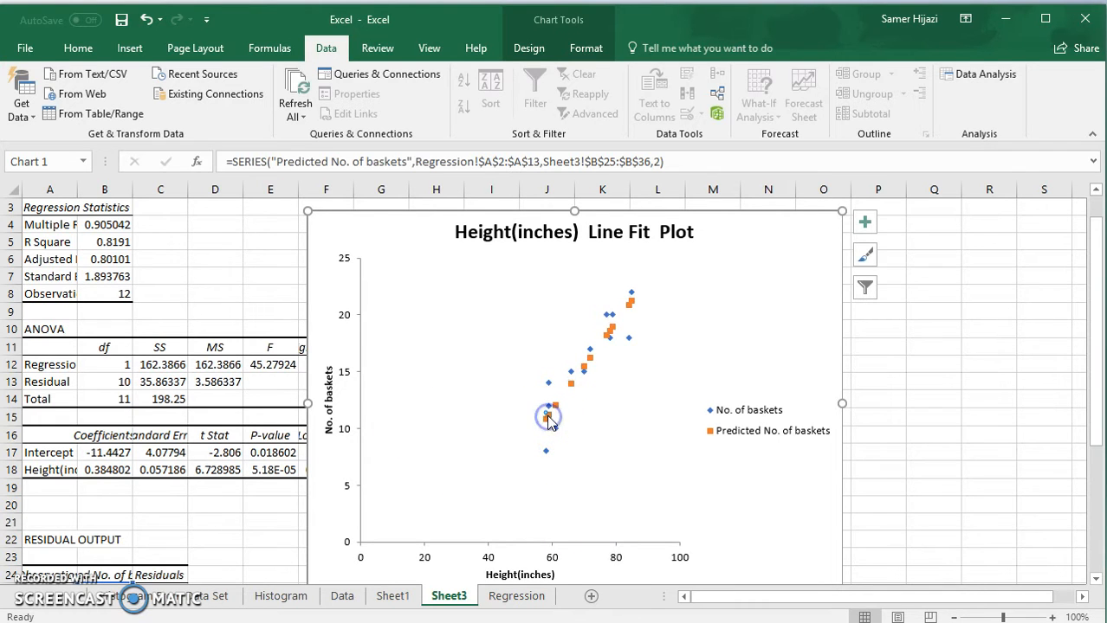
pyautogui.doubleClick(546, 419)
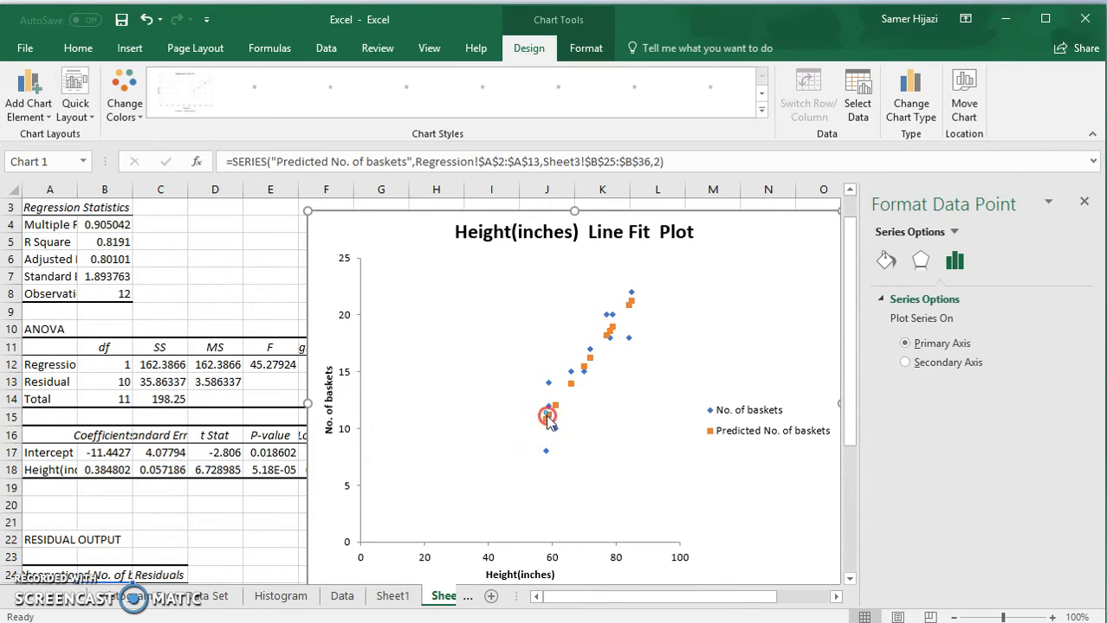
pyautogui.rightClick(547, 414)
pyautogui.click(920, 259)
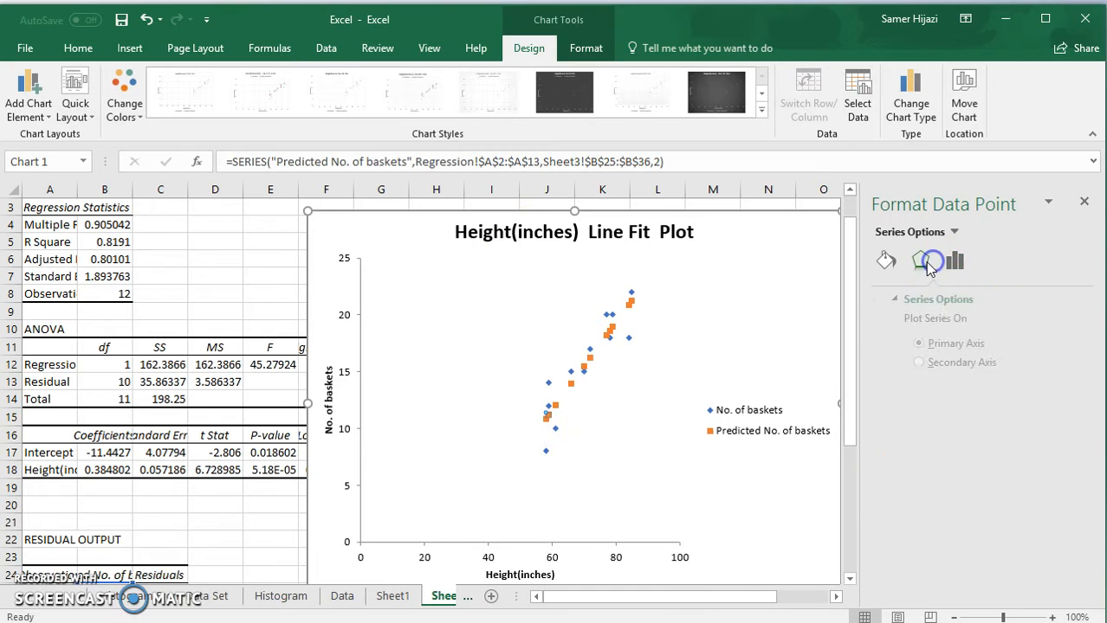
pyautogui.click(886, 259)
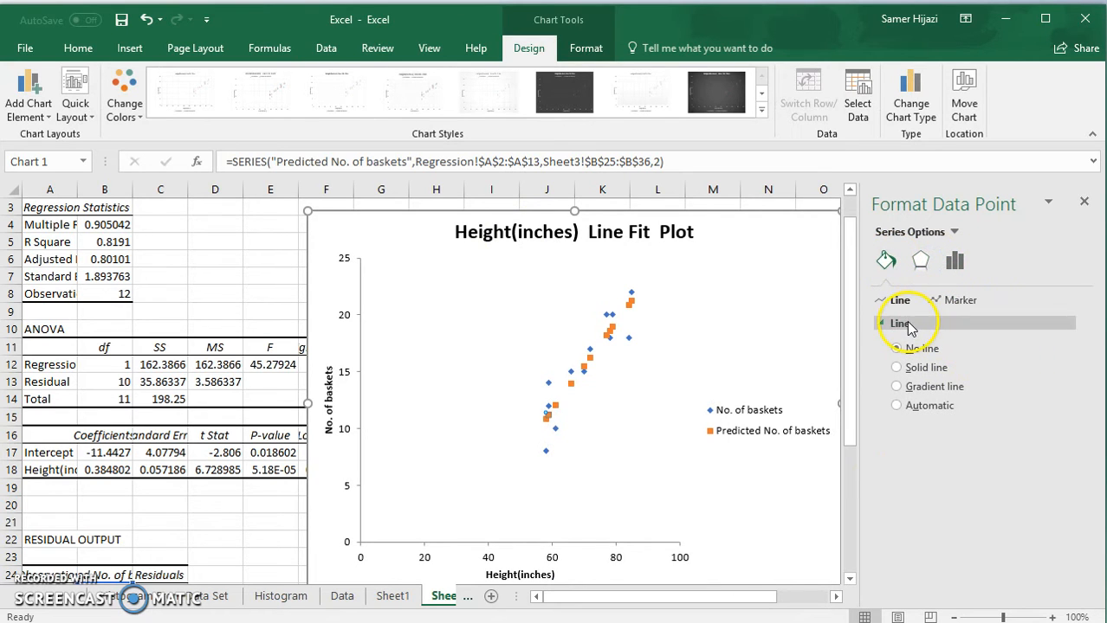
pyautogui.click(924, 369)
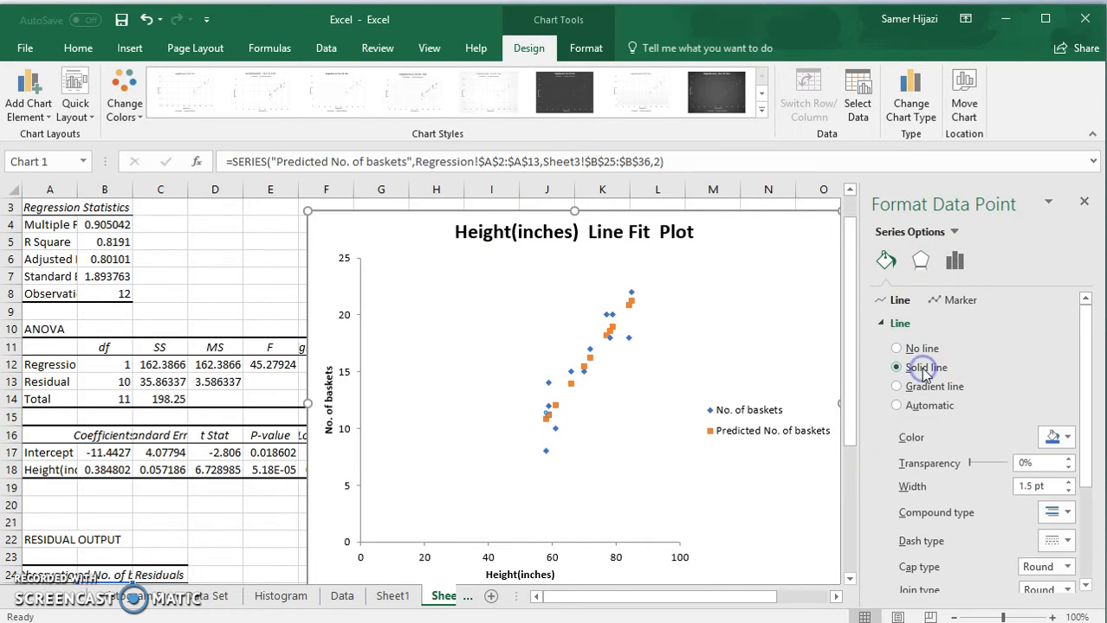
pyautogui.click(1069, 439)
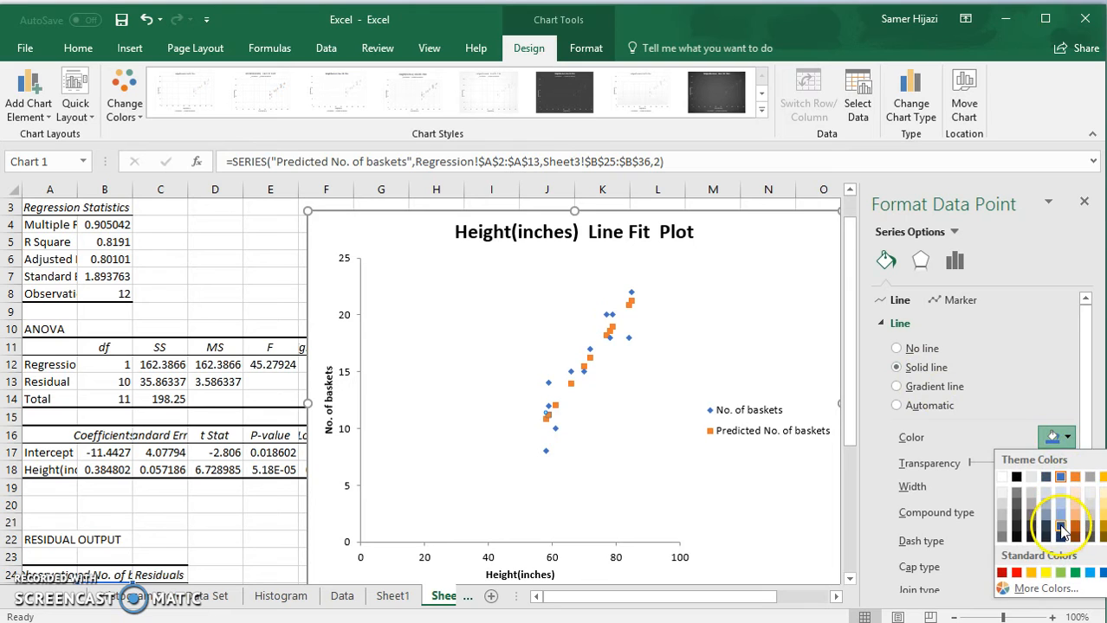
pyautogui.click(1061, 530)
pyautogui.click(1068, 439)
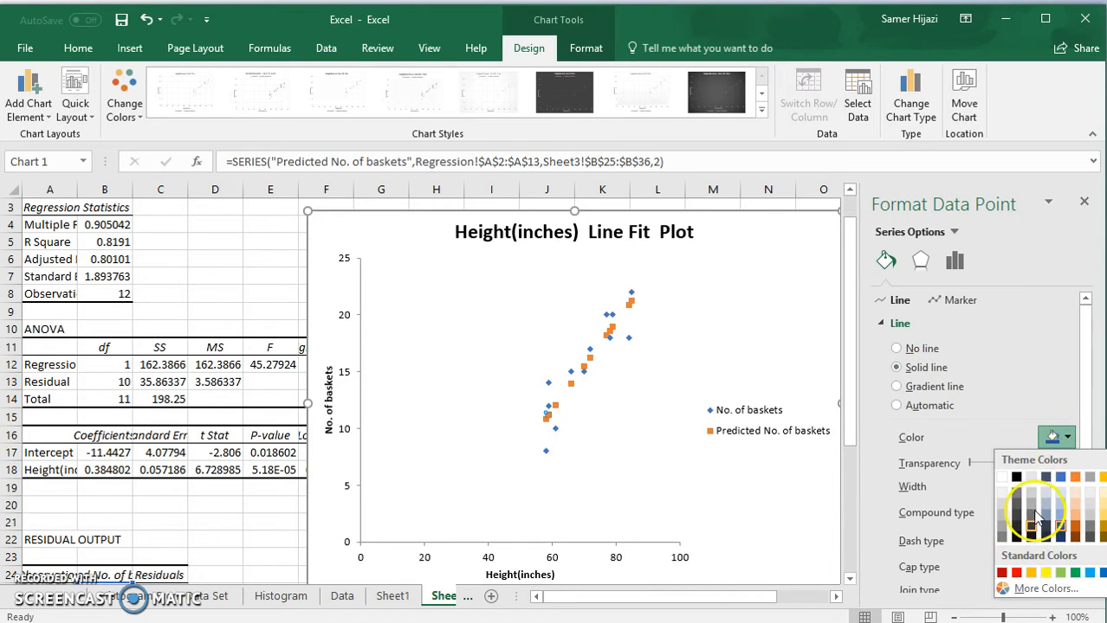
pyautogui.click(1017, 573)
# Step: Give the chart area a solid red border and move the chart clear of the ANOVA table
pyautogui.click(797, 467)
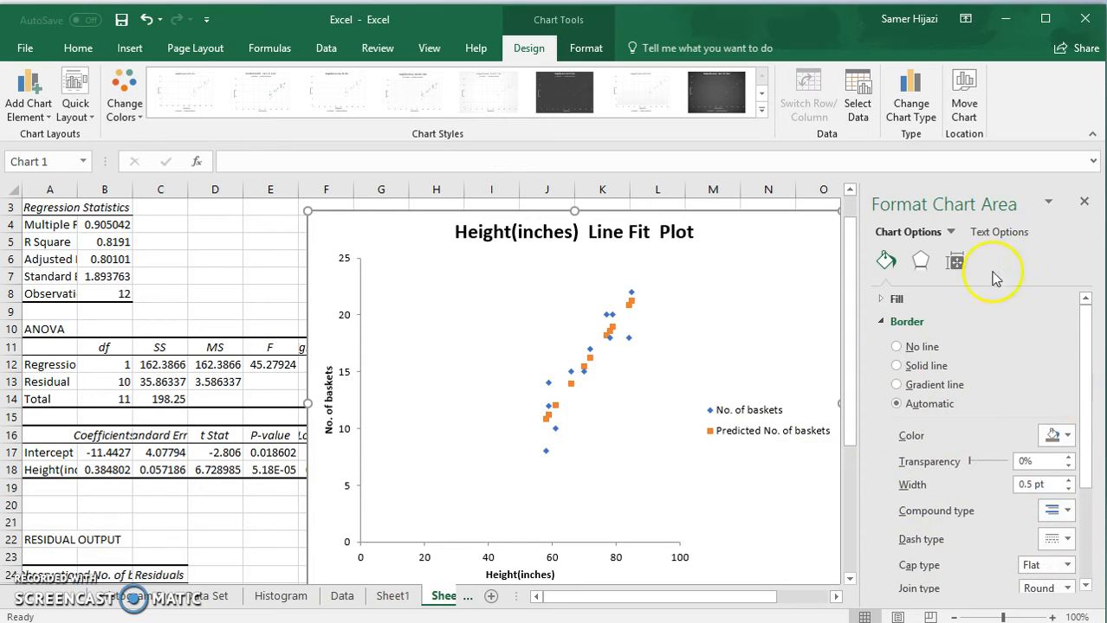
pyautogui.click(898, 366)
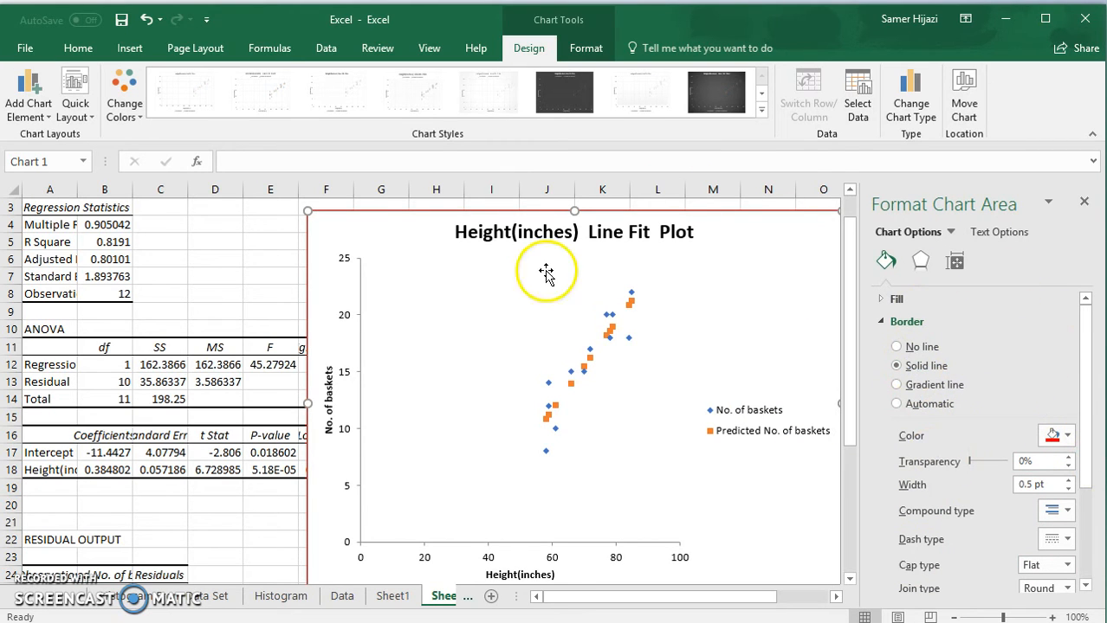
pyautogui.click(1085, 203)
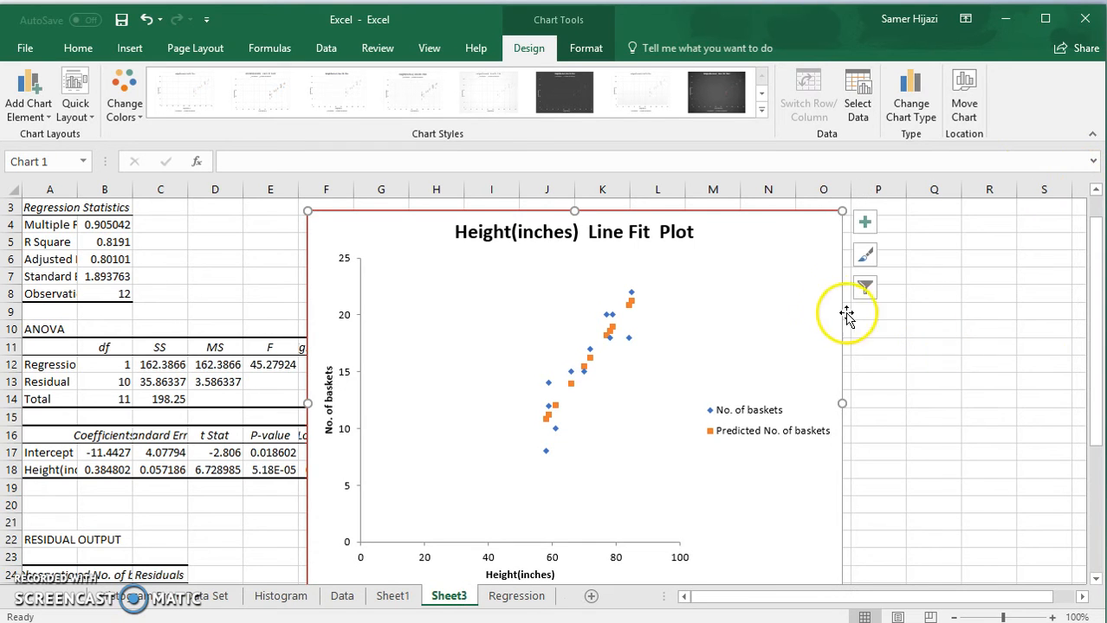
pyautogui.moveTo(797, 216); pyautogui.dragTo(900, 215)
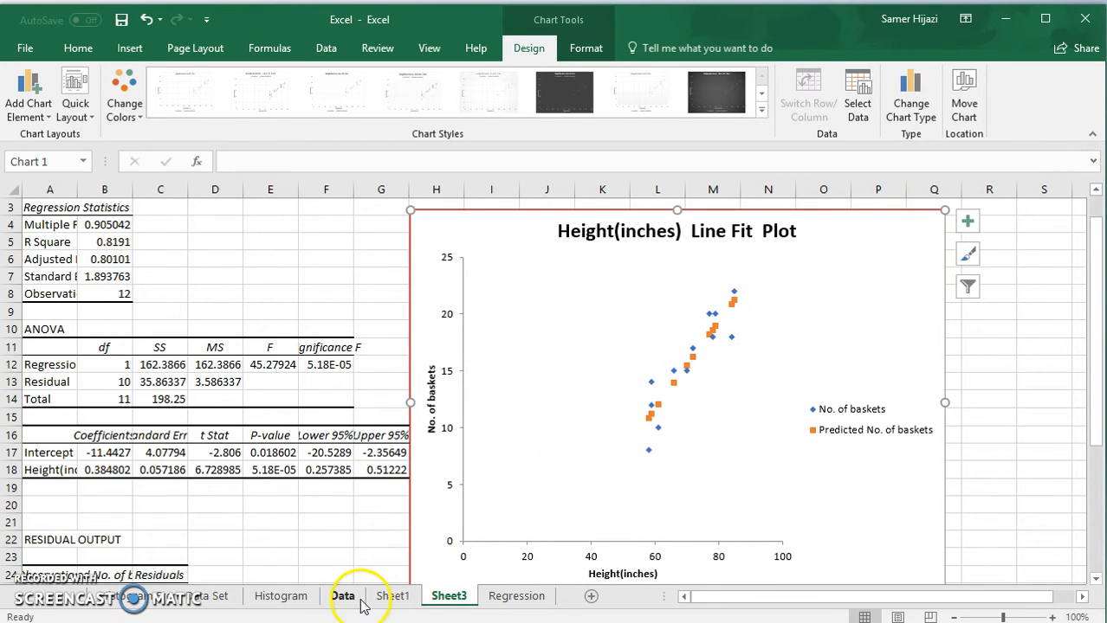
# Step: Start a new Regression analysis on the Regression sheet with Y range $B$1:$B$13 and X range $A$1:$A$13
pyautogui.click(392, 596)
pyautogui.click(516, 596)
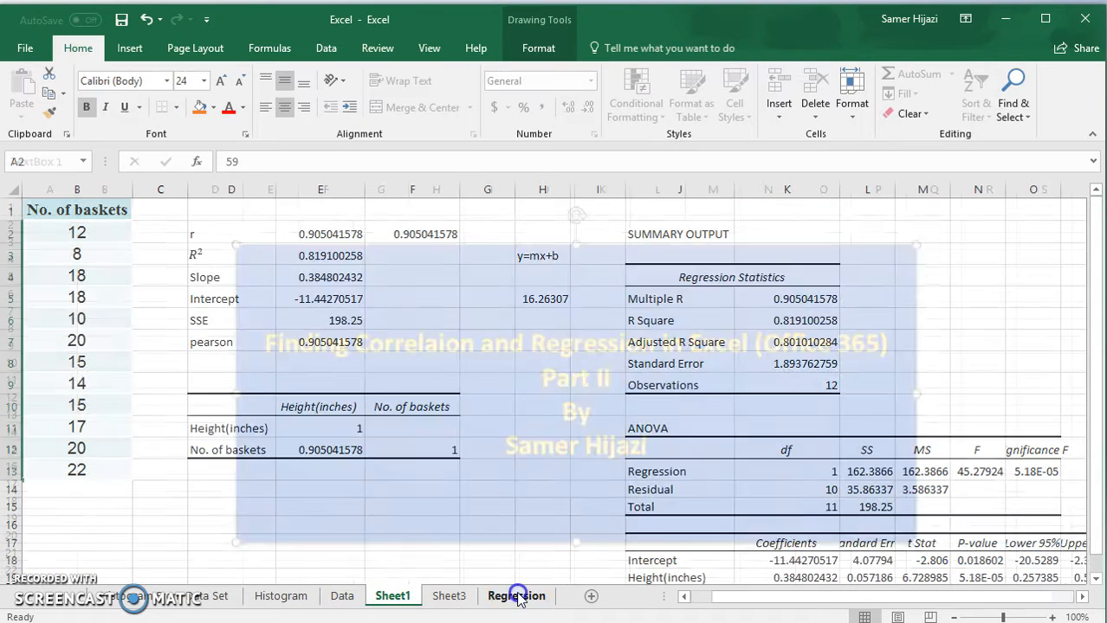
pyautogui.moveTo(736, 597); pyautogui.dragTo(703, 598)
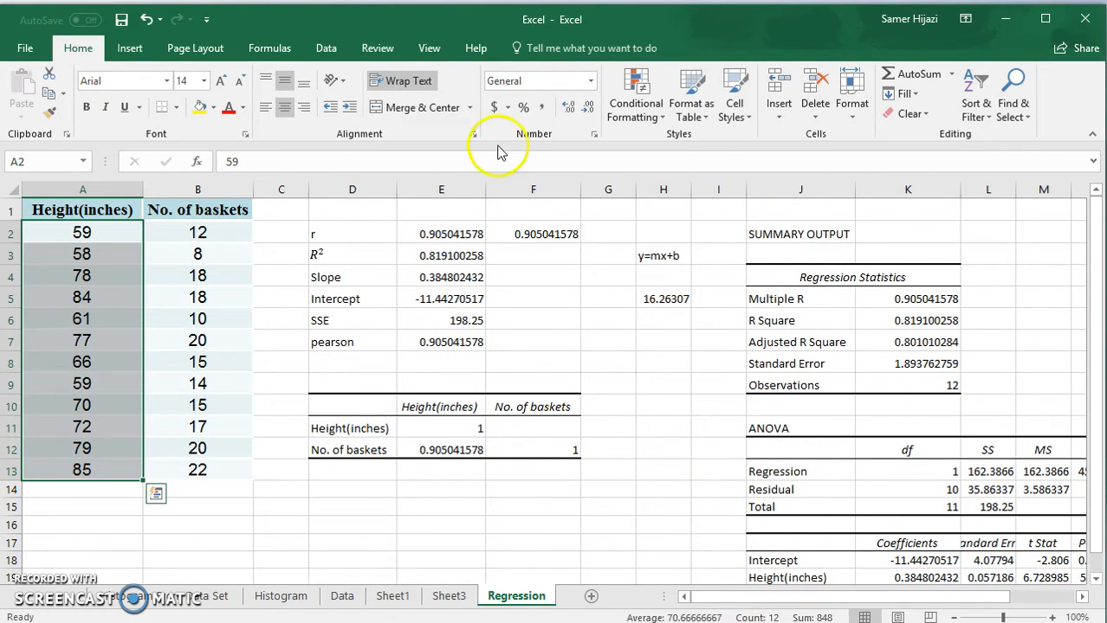
pyautogui.click(324, 45)
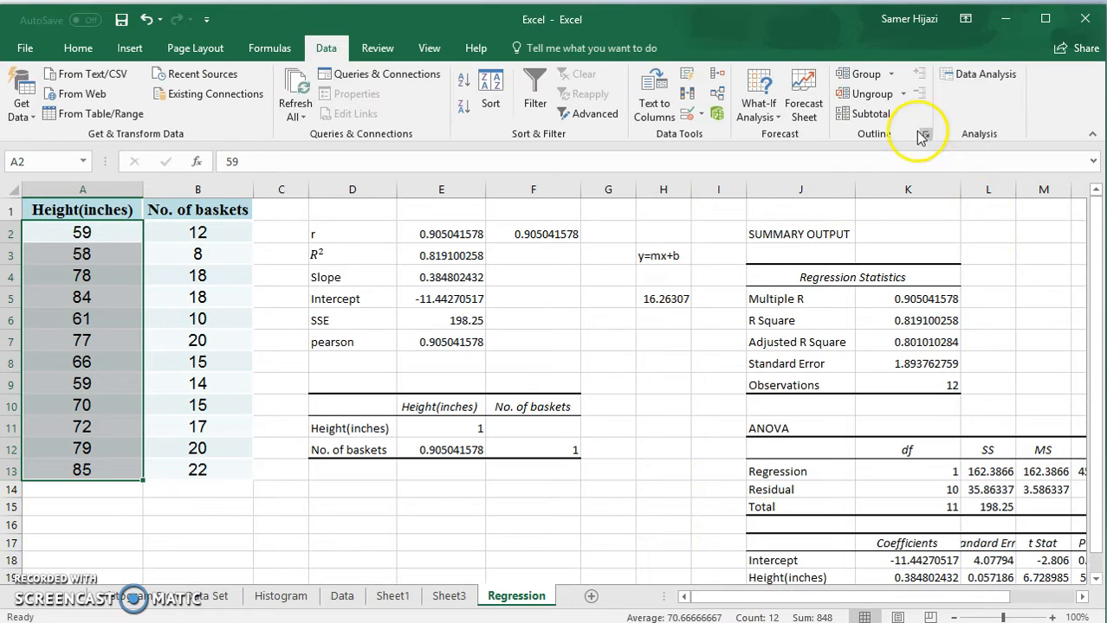
pyautogui.click(960, 80)
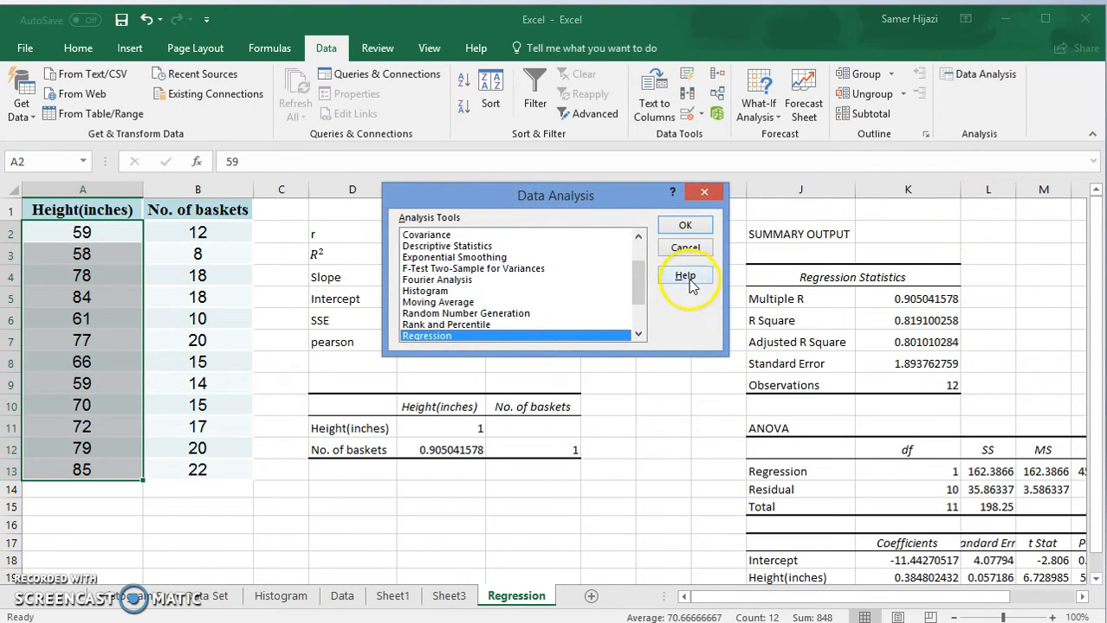
pyautogui.click(681, 229)
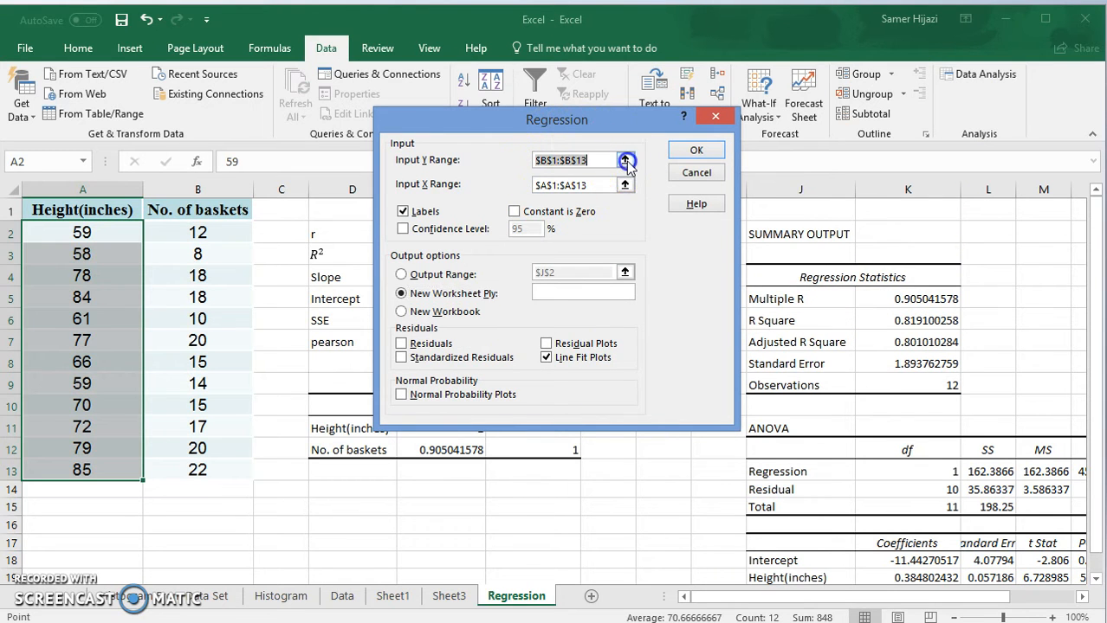
pyautogui.click(624, 161)
pyautogui.moveTo(215, 211); pyautogui.dragTo(214, 466)
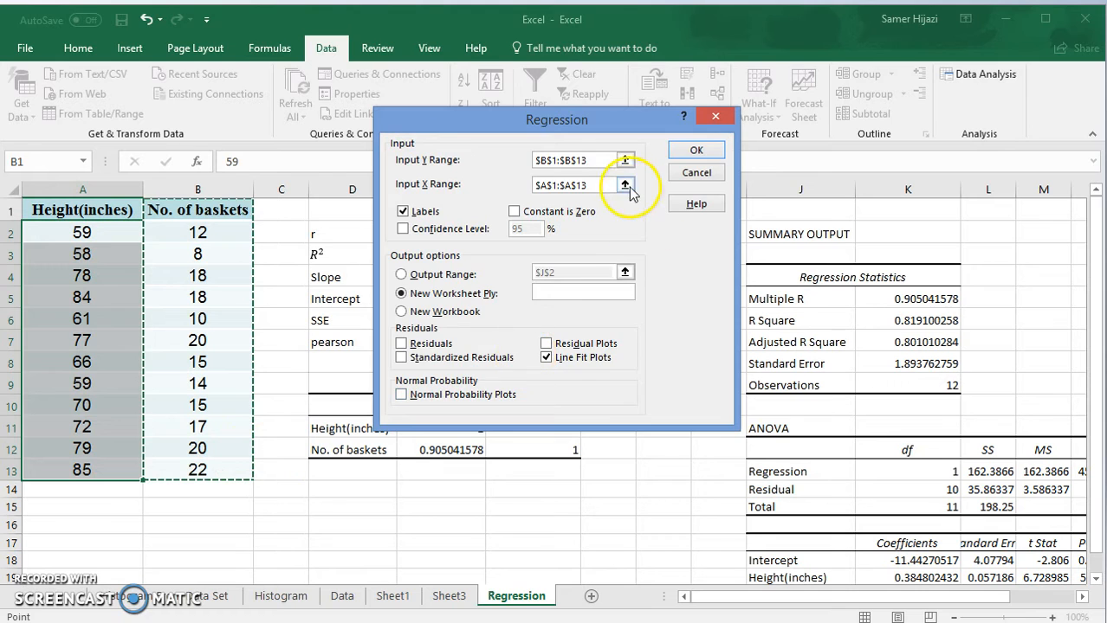
pyautogui.click(625, 185)
pyautogui.moveTo(116, 212); pyautogui.dragTo(107, 468)
pyautogui.press('Return')
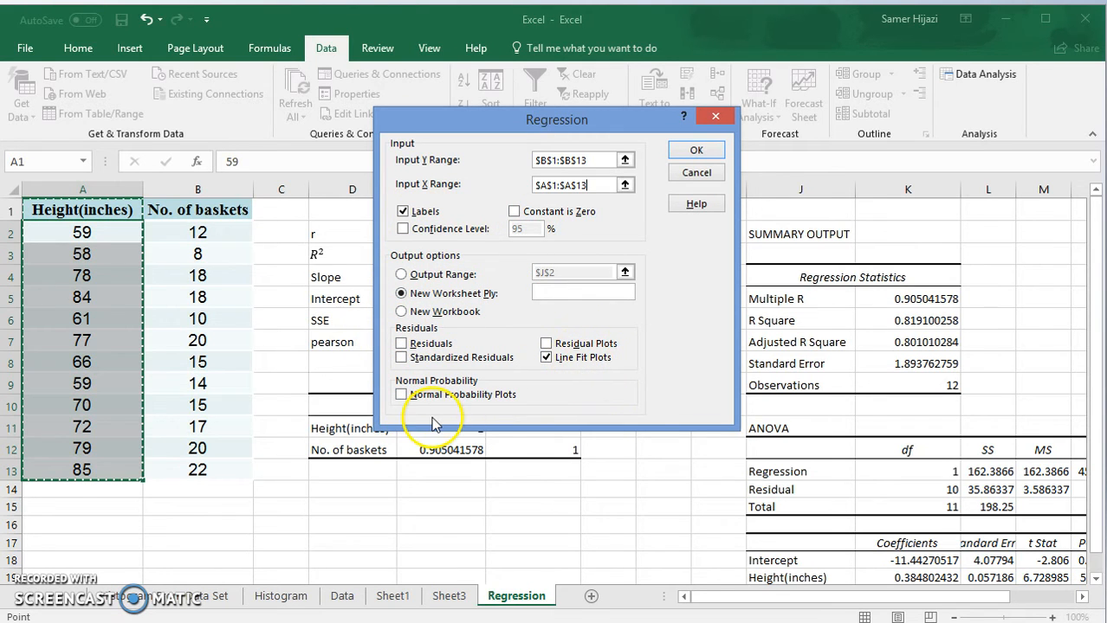
# Step: Add Residuals and Residual Plots to the regression options and run the analysis to a new worksheet
pyautogui.click(401, 344)
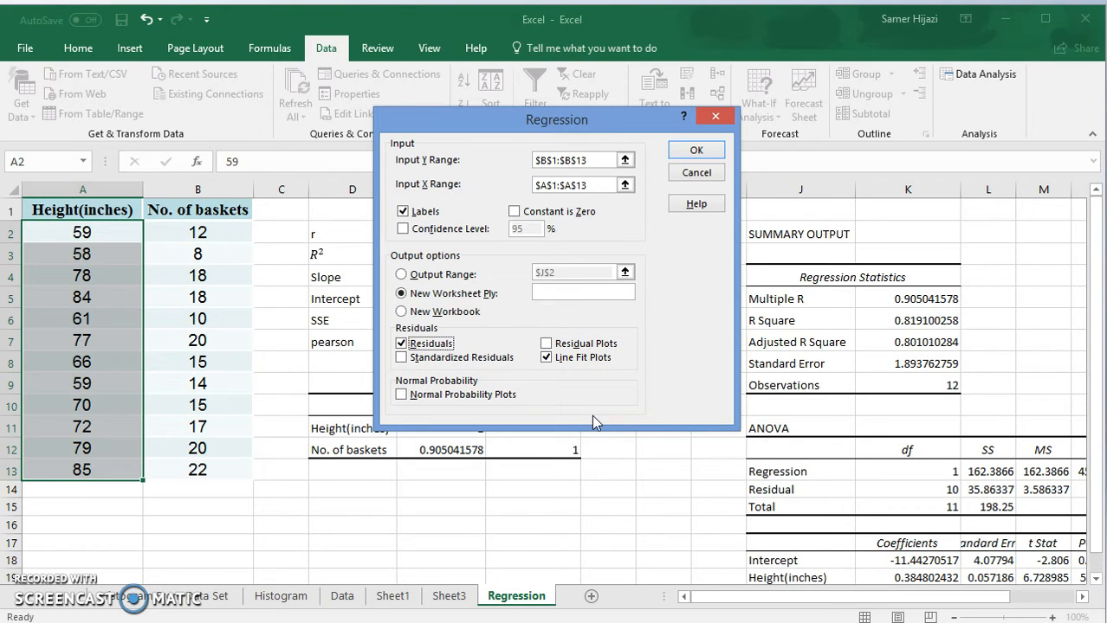
pyautogui.click(547, 344)
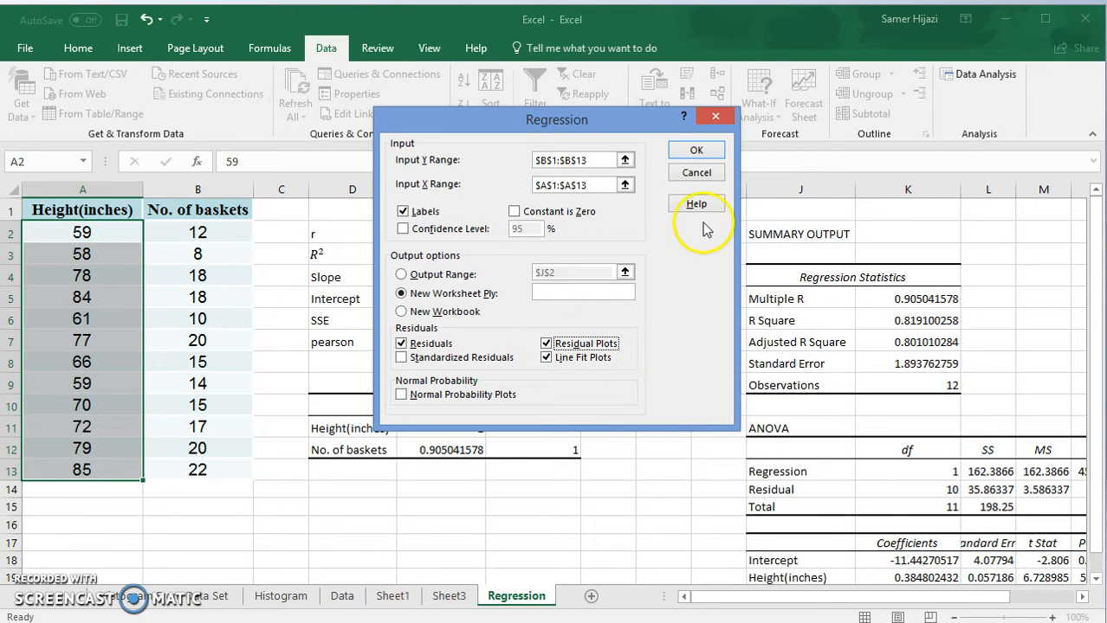
pyautogui.click(696, 153)
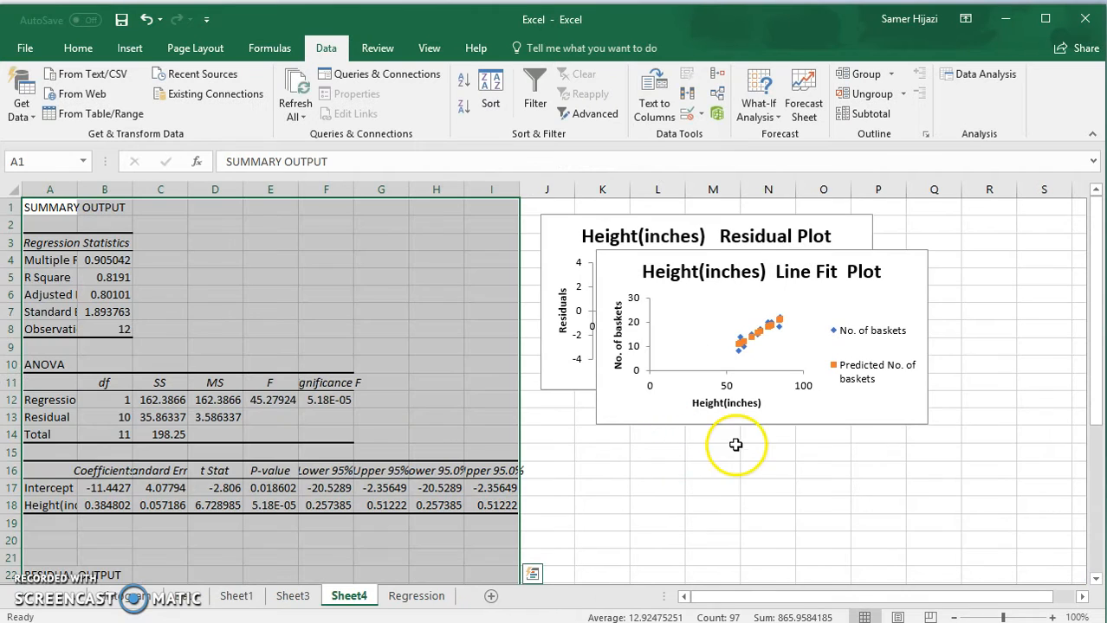
# Step: Review the regression statistics, ANOVA and coefficient tables on the new output sheet
pyautogui.moveTo(887, 420)
pyautogui.mouseDown()
pyautogui.moveTo(939, 597)
pyautogui.moveTo(894, 596)
pyautogui.moveTo(888, 415)
pyautogui.mouseUp()
pyautogui.click(102, 260)
pyautogui.click(698, 602)
pyautogui.moveTo(40, 226); pyautogui.dragTo(517, 499)
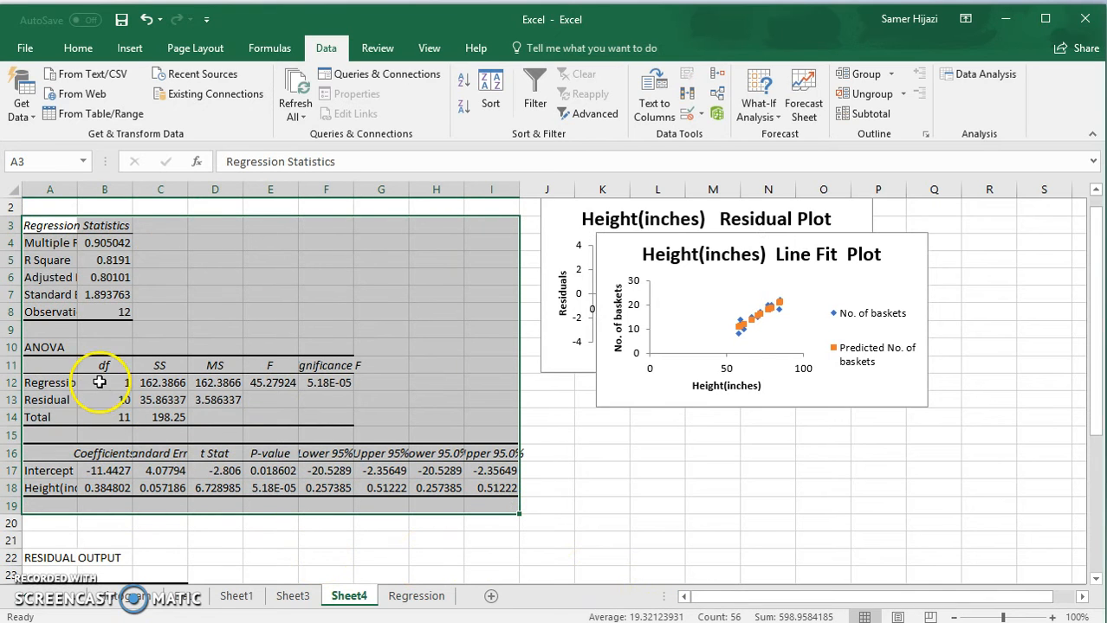
# Step: Widen columns A to C so the Residual Output headings and values are readable
pyautogui.scroll(-7, 96, 373)
pyautogui.scroll(1, 111, 365)
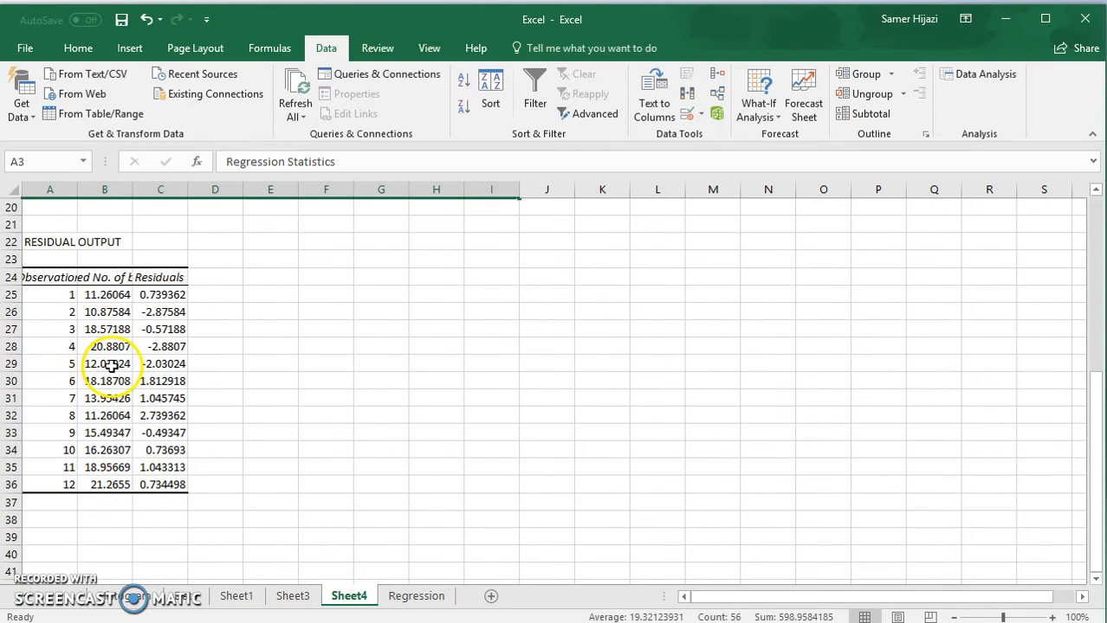
pyautogui.doubleClick(86, 196)
pyautogui.moveTo(187, 190); pyautogui.dragTo(360, 191)
# Step: Examine the Predicted No. of baskets values in B25:B36 against the intercept and height coefficients
pyautogui.moveTo(195, 294); pyautogui.dragTo(235, 481)
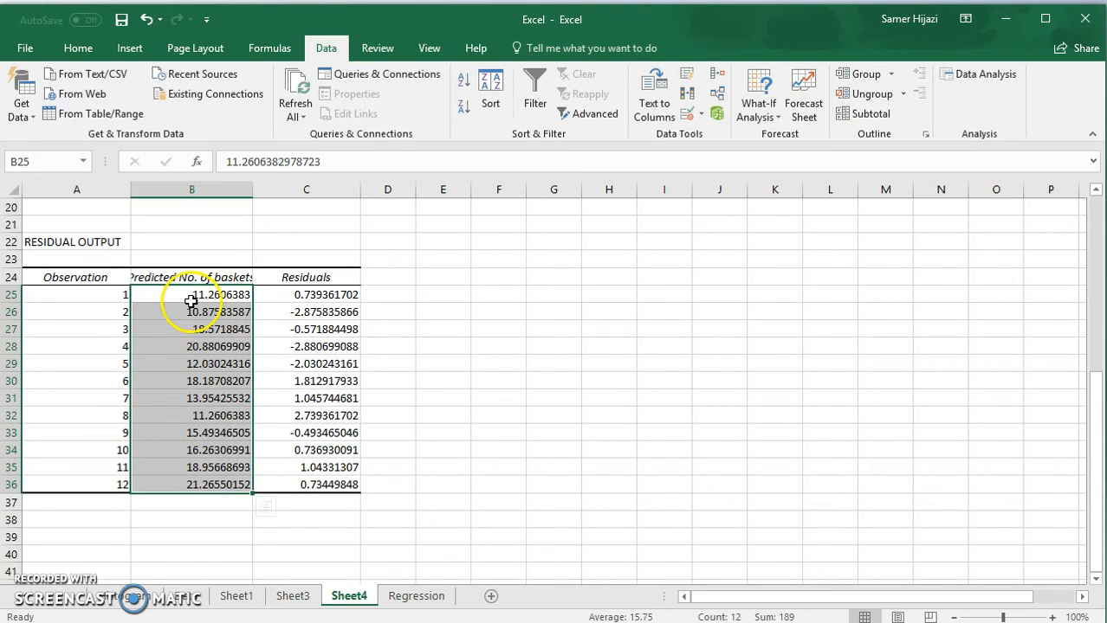
pyautogui.scroll(4, 137, 336)
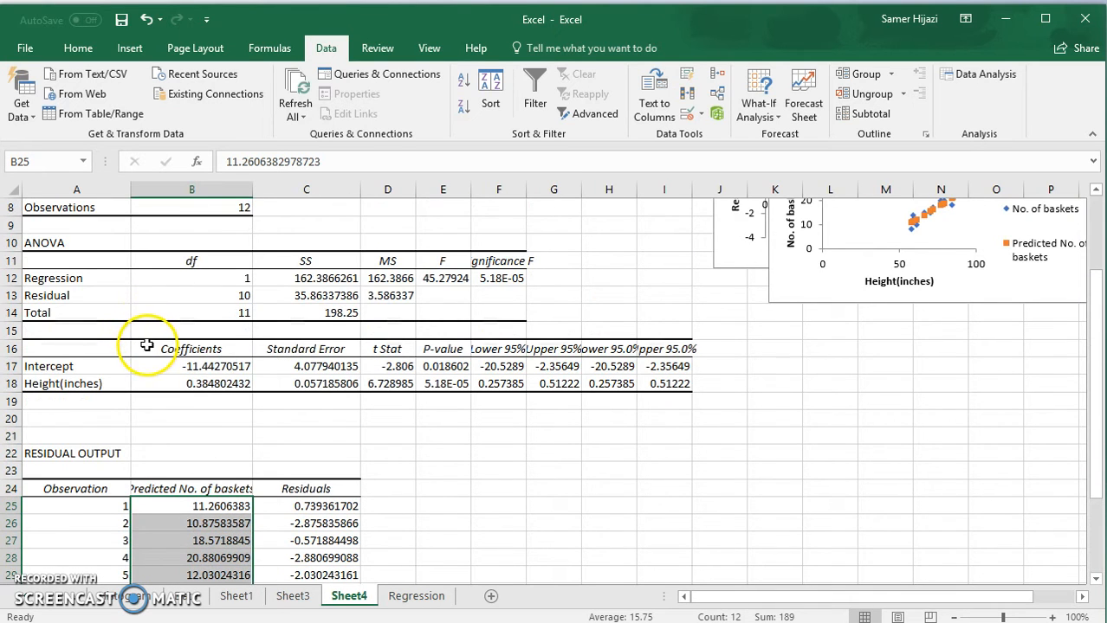
pyautogui.scroll(-2, 140, 346)
pyautogui.scroll(-2, 297, 396)
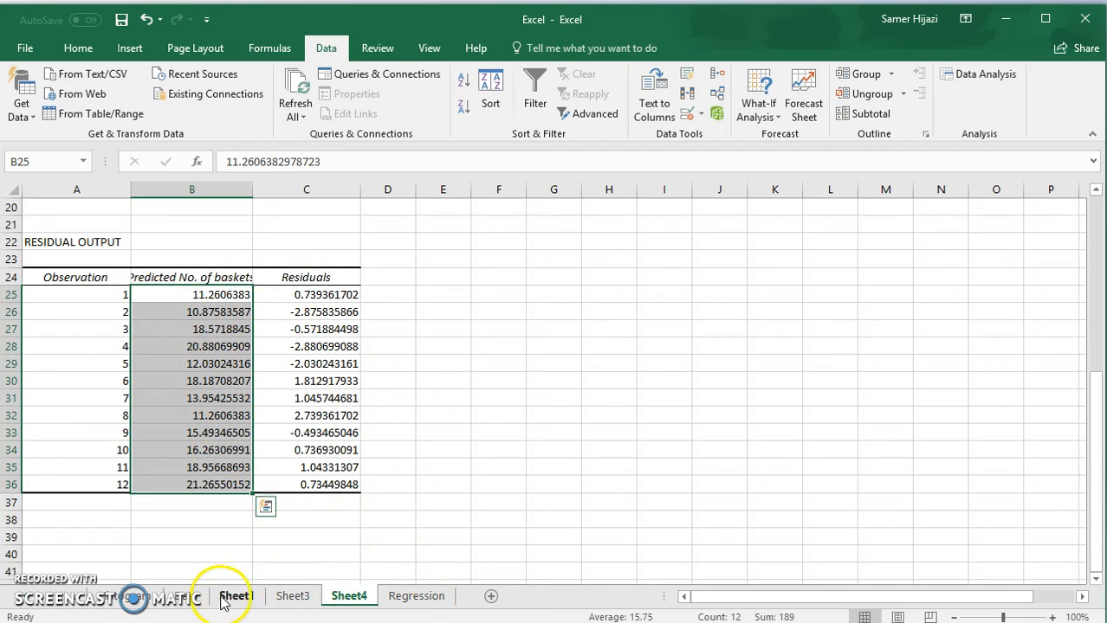
# Step: Copy the actual No. of baskets values in B2:B13 of the Regression sheet and return to Sheet4
pyautogui.click(414, 596)
pyautogui.moveTo(200, 236); pyautogui.dragTo(217, 467)
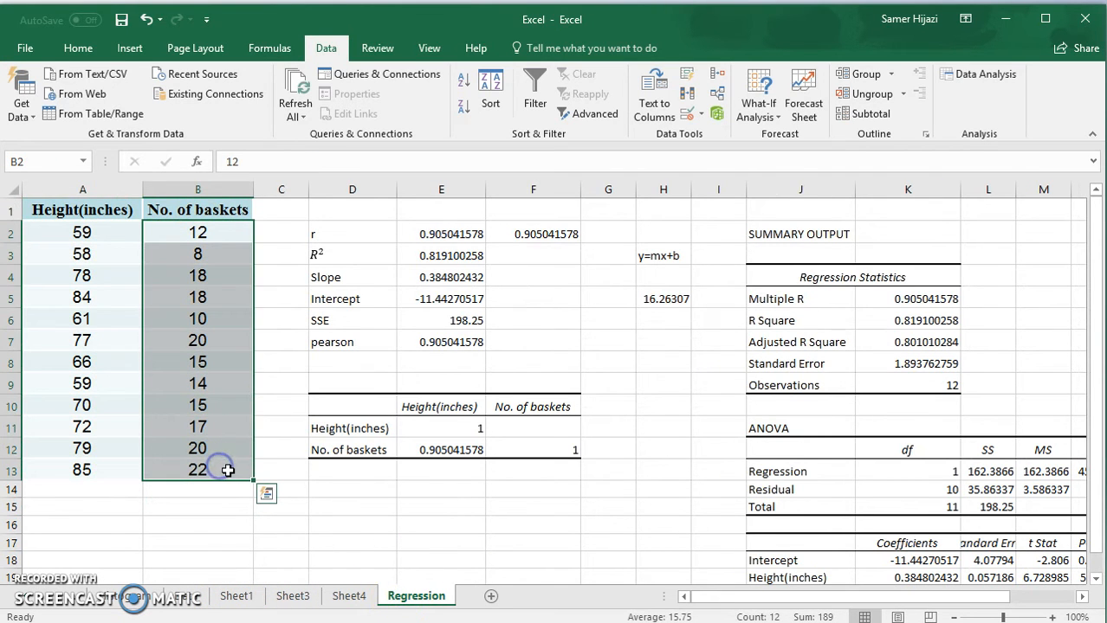
pyautogui.hotkey('ctrl', 'c')
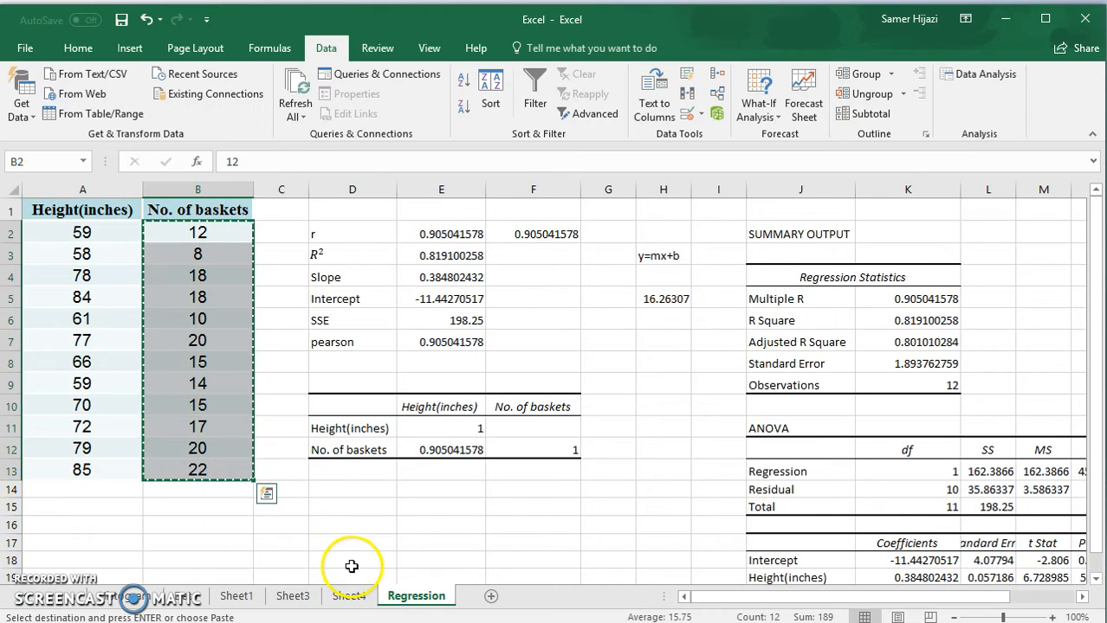
pyautogui.click(351, 595)
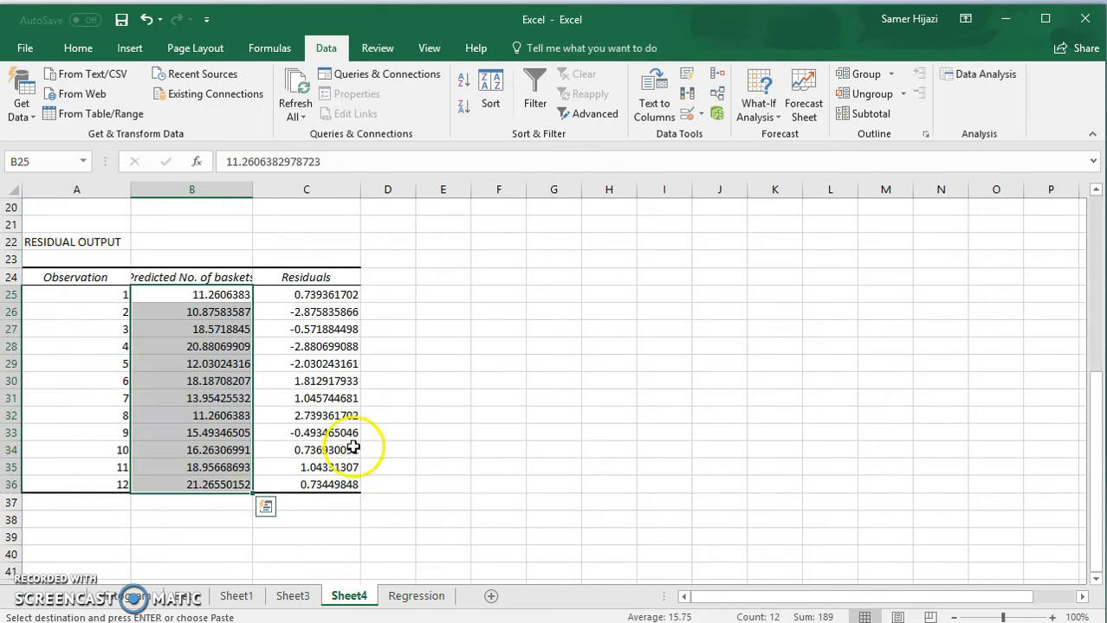
pyautogui.click(400, 278)
pyautogui.hotkey('ctrl', 'v')
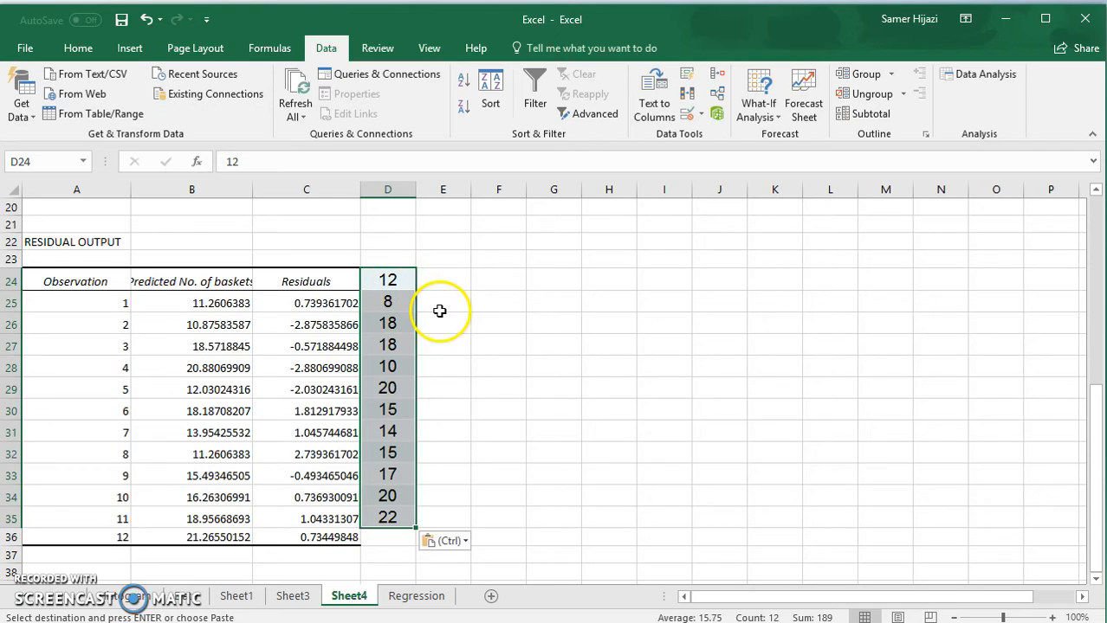
pyautogui.hotkey('ctrl', 'z')
# Step: Paste the copied basket values into D25:D36 beside the Residuals column
pyautogui.click(395, 292)
pyautogui.hotkey('ctrl', 'v')
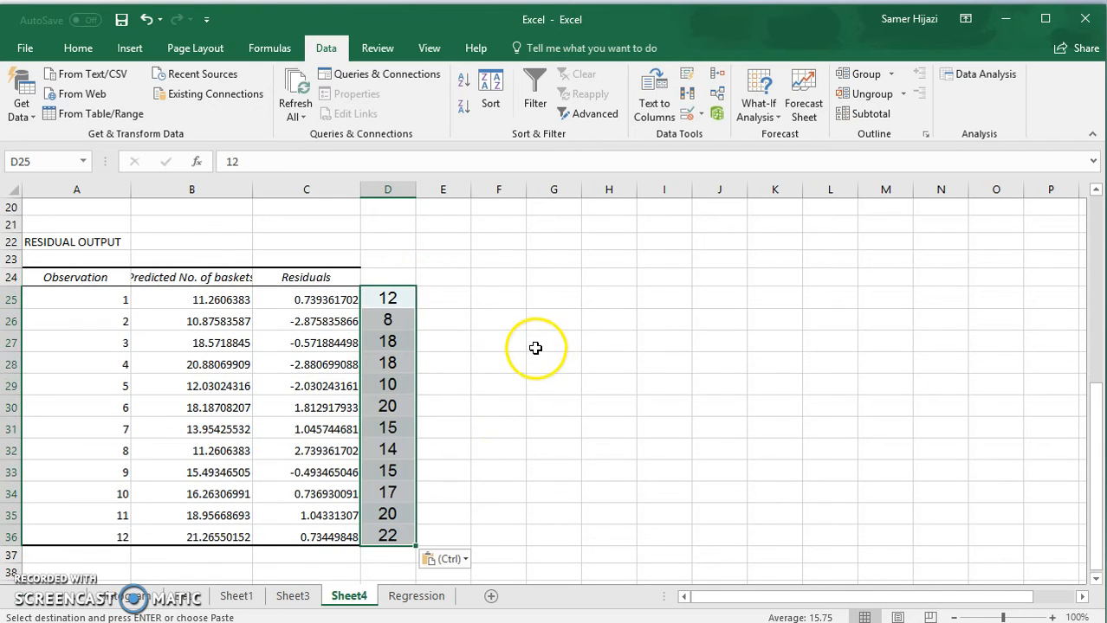
# Step: Compare the actual, predicted and residual values for observations 1 and 2 in the Residual Output table
pyautogui.click(232, 298)
pyautogui.click(388, 301)
pyautogui.click(234, 298)
pyautogui.click(340, 303)
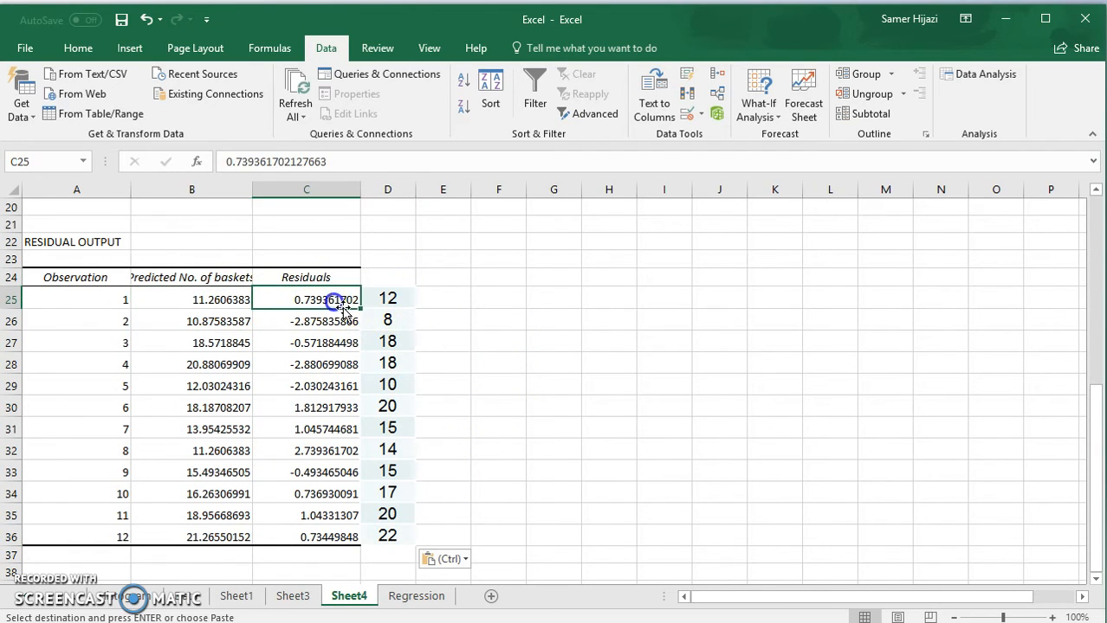
pyautogui.click(394, 321)
pyautogui.click(222, 321)
pyautogui.click(305, 321)
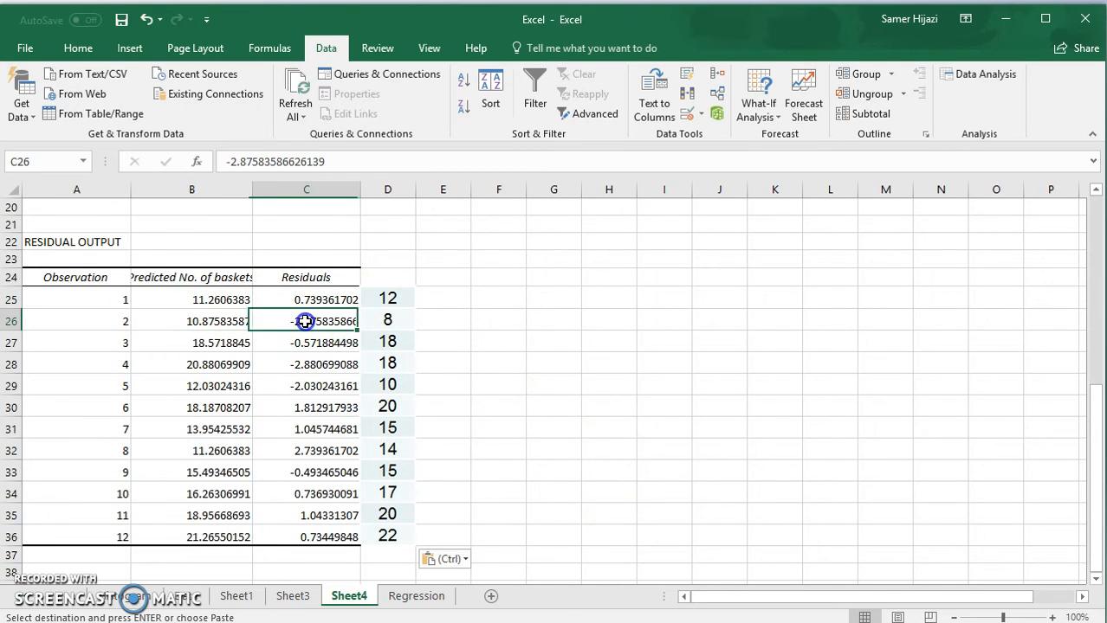
pyautogui.click(234, 321)
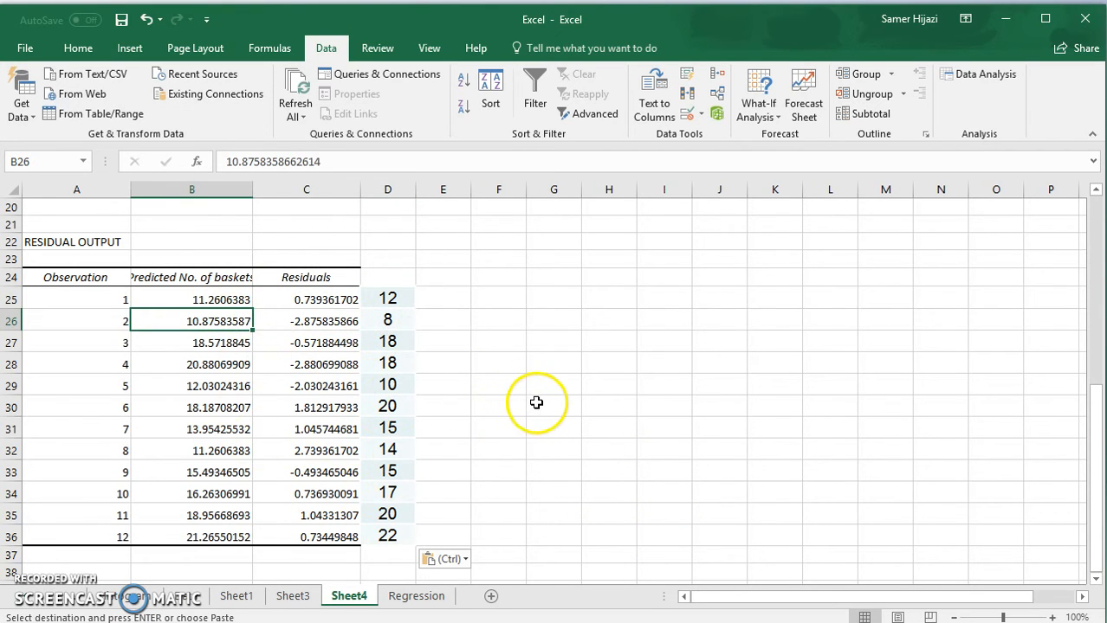
# Step: Move the Height(inches) Line Fit Plot off the Residual Plot, over the regression tables, and enlarge it
pyautogui.scroll(6, 530, 407)
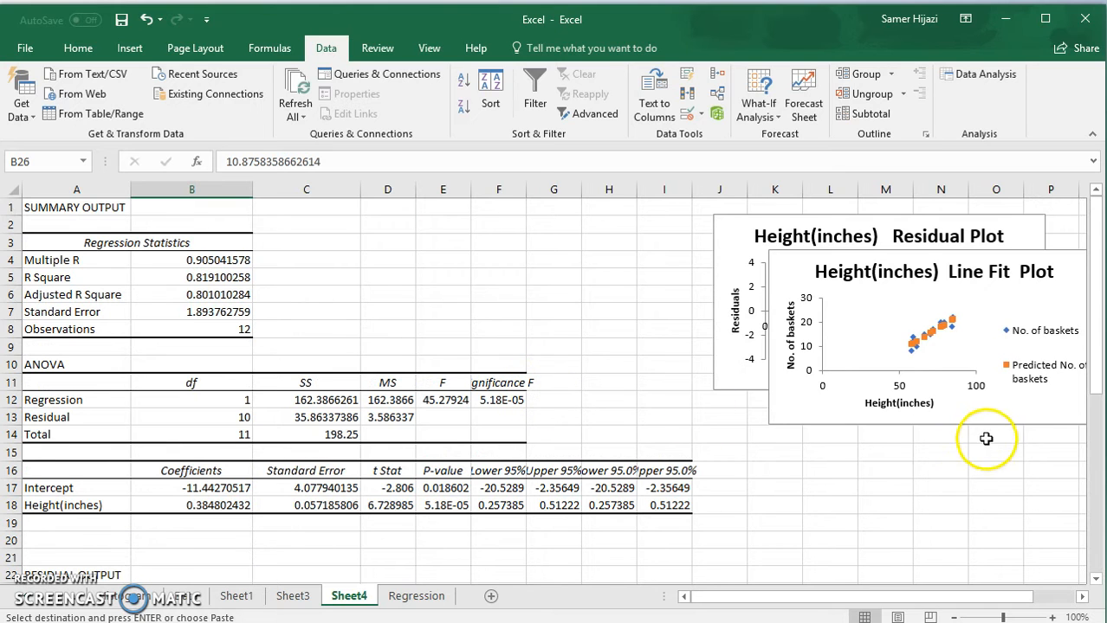
pyautogui.moveTo(981, 426); pyautogui.dragTo(388, 468)
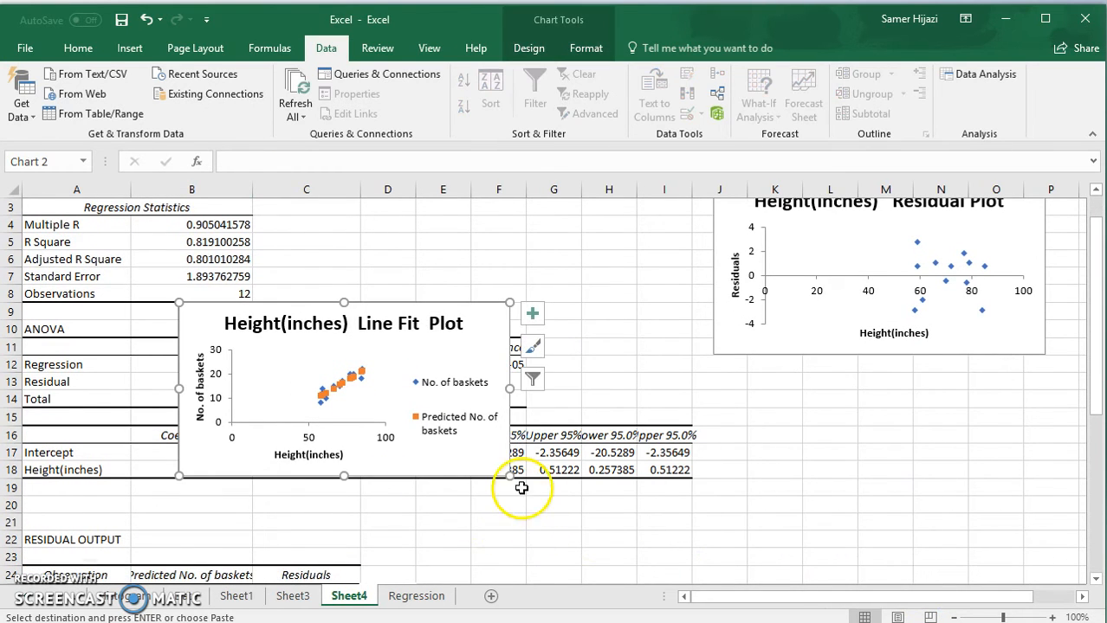
pyautogui.moveTo(510, 476); pyautogui.dragTo(689, 587)
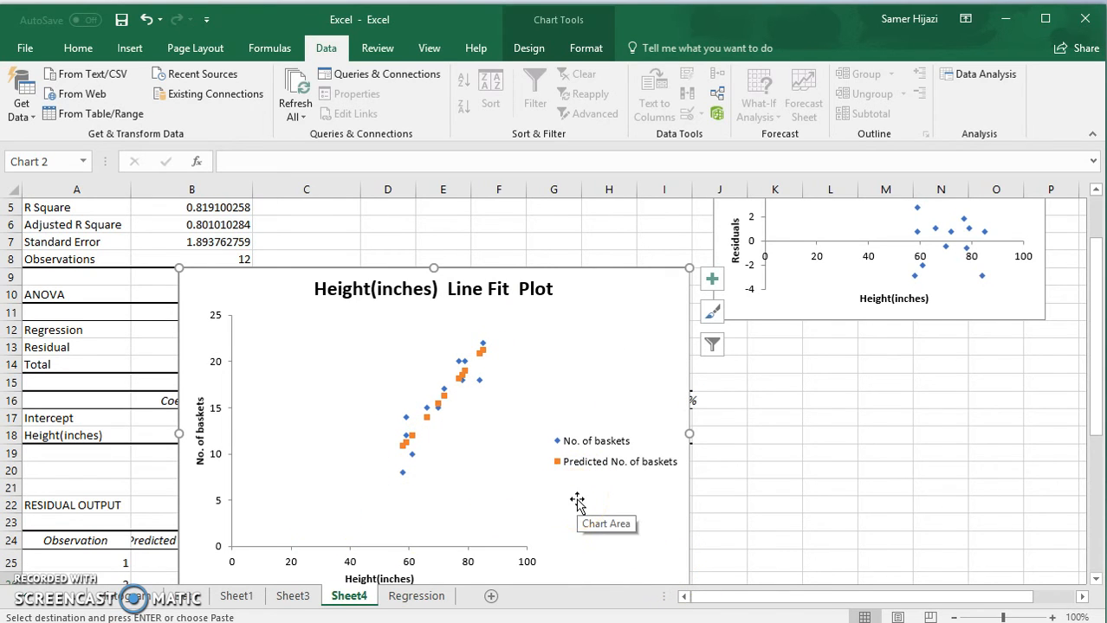
# Step: Enlarge the Height(inches) Residual Plot and position it beside the Line Fit Plot
pyautogui.moveTo(827, 303); pyautogui.dragTo(821, 392)
pyautogui.moveTo(1037, 404); pyautogui.dragTo(1075, 502)
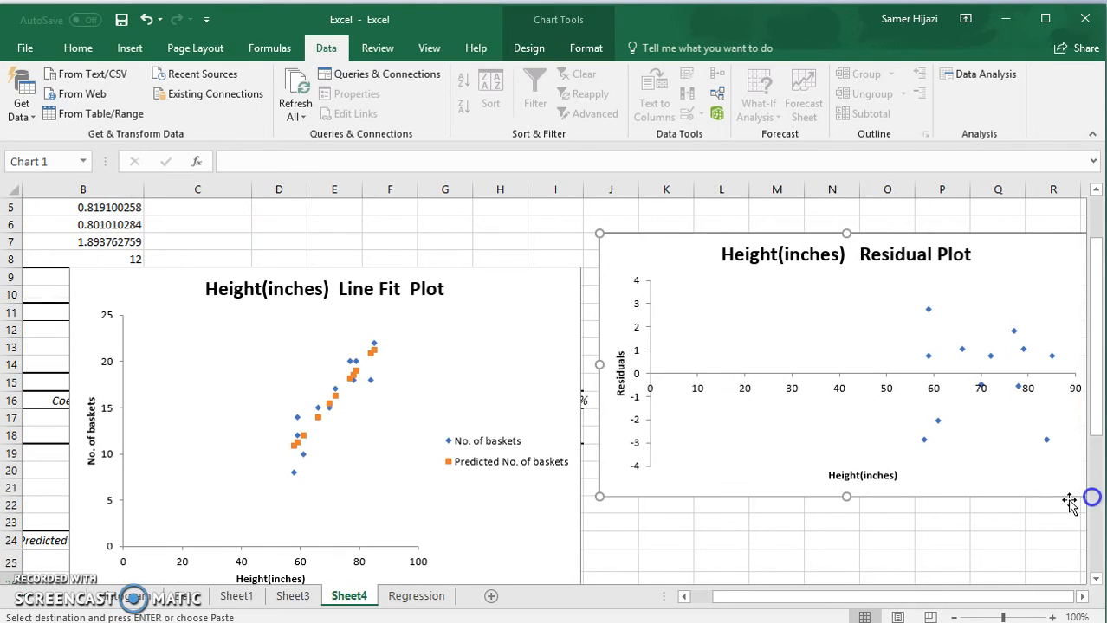
pyautogui.moveTo(903, 236); pyautogui.dragTo(863, 214)
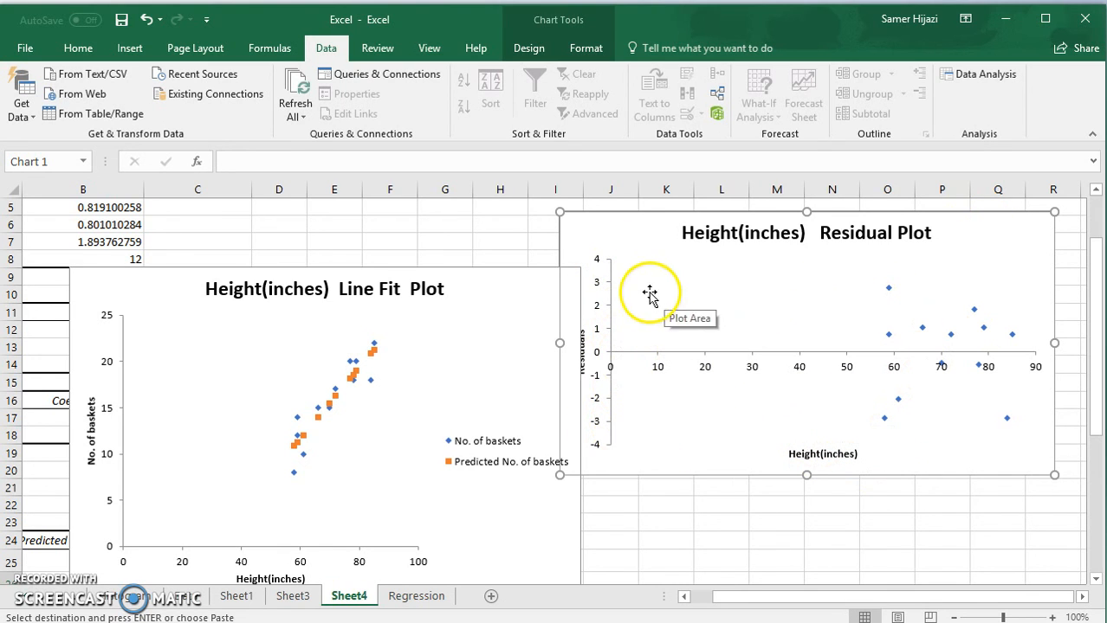
# Step: Review the Regression sheet's data and summary output, the Sheet3 Line Fit Plot, and the Sheet4 residual results and plots
pyautogui.click(414, 595)
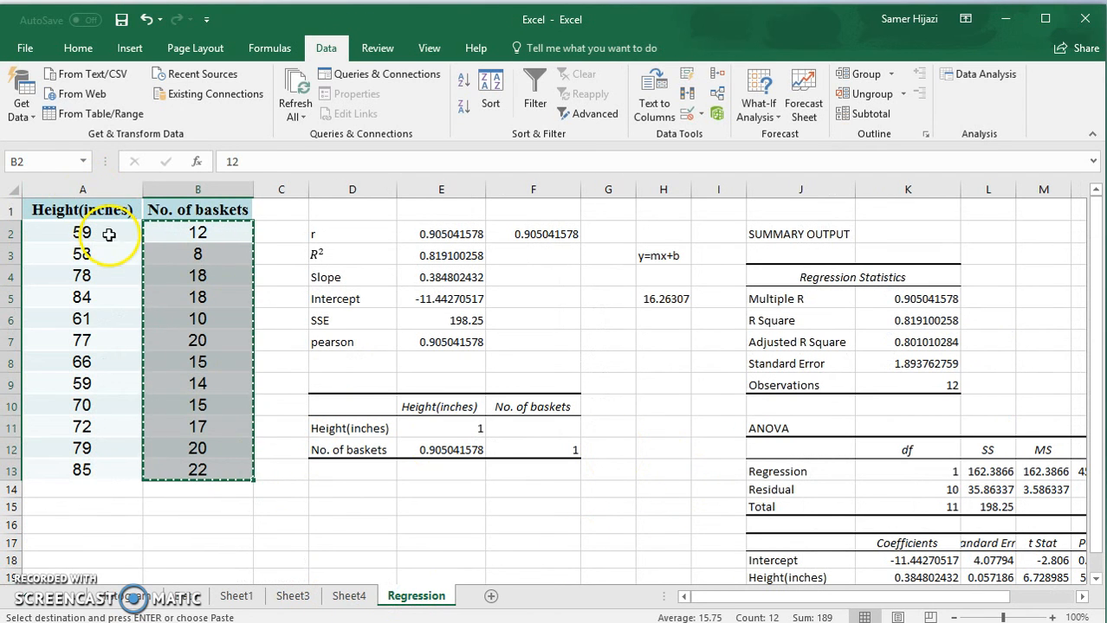
pyautogui.click(99, 215)
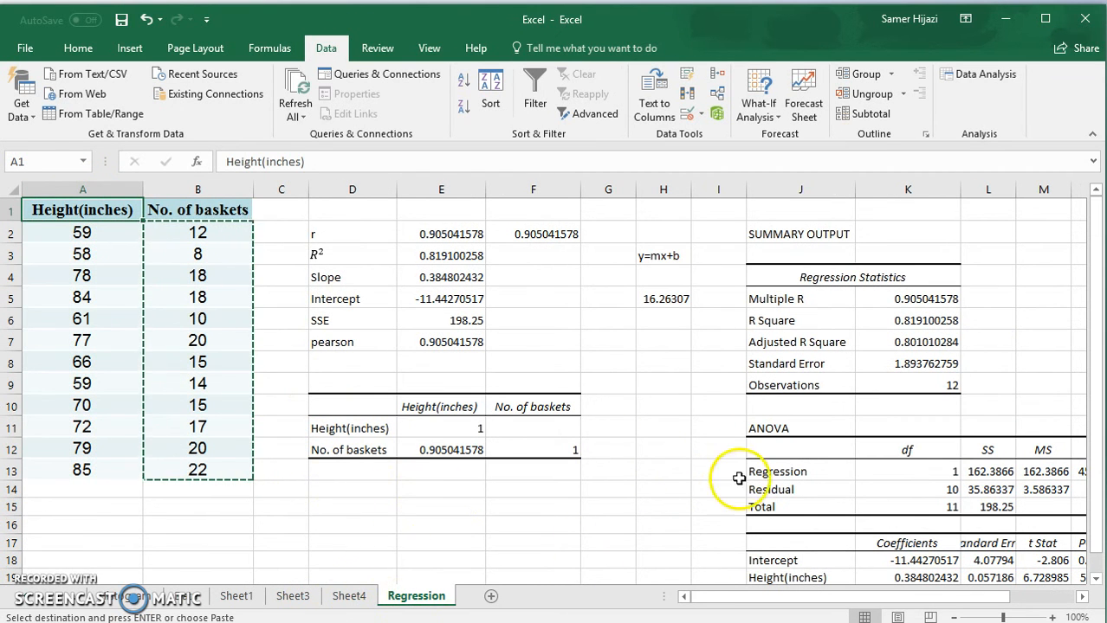
pyautogui.moveTo(825, 599); pyautogui.dragTo(898, 599)
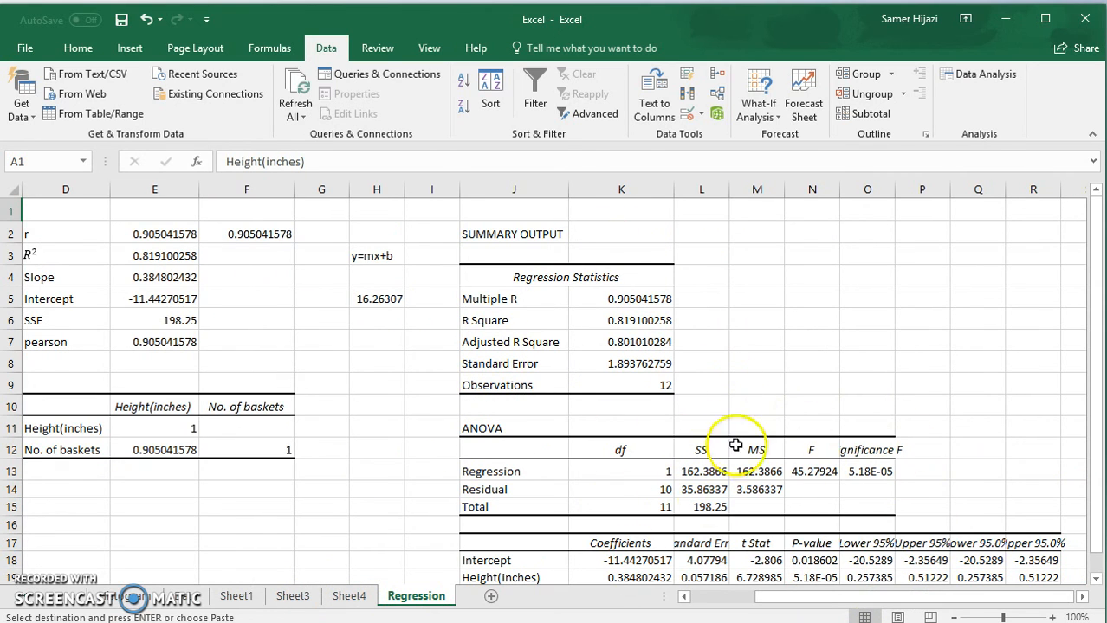
pyautogui.click(304, 596)
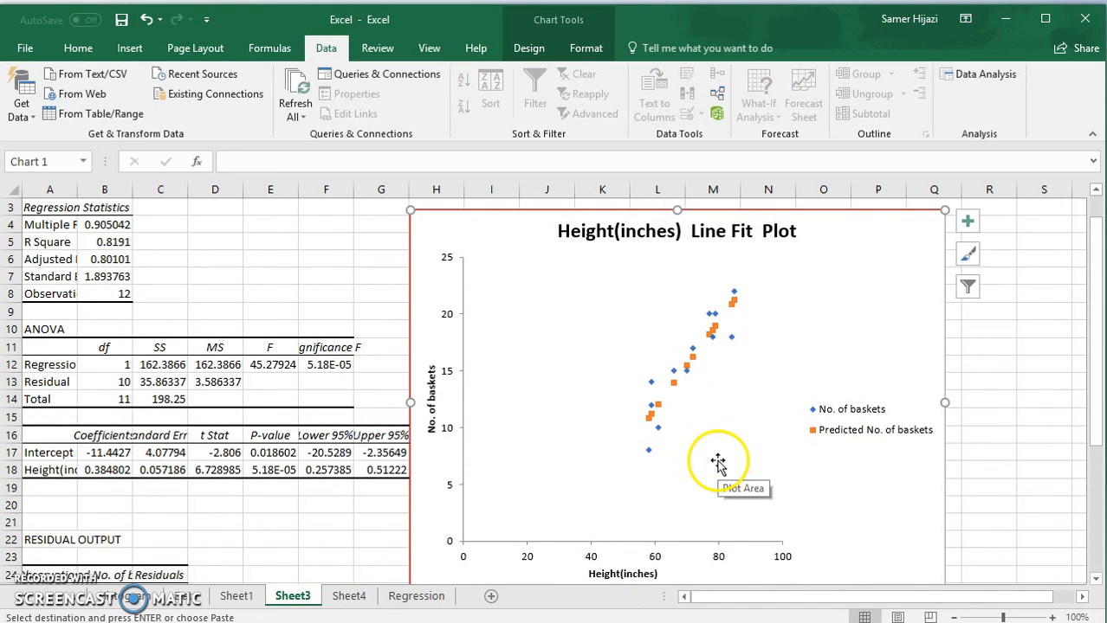
pyautogui.click(350, 598)
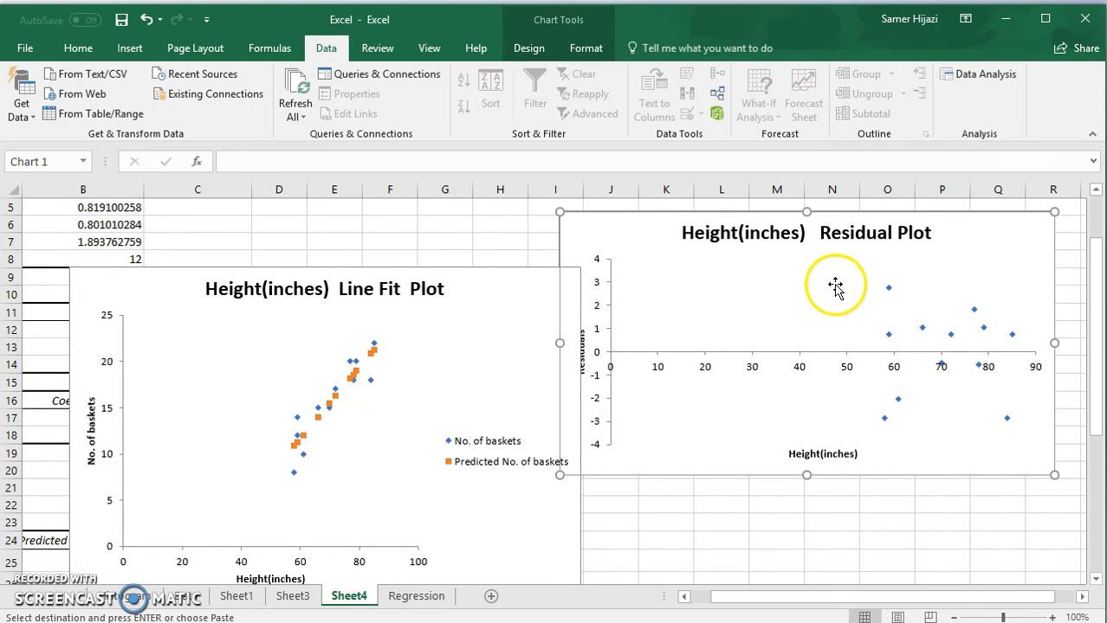
pyautogui.scroll(-4, 835, 287)
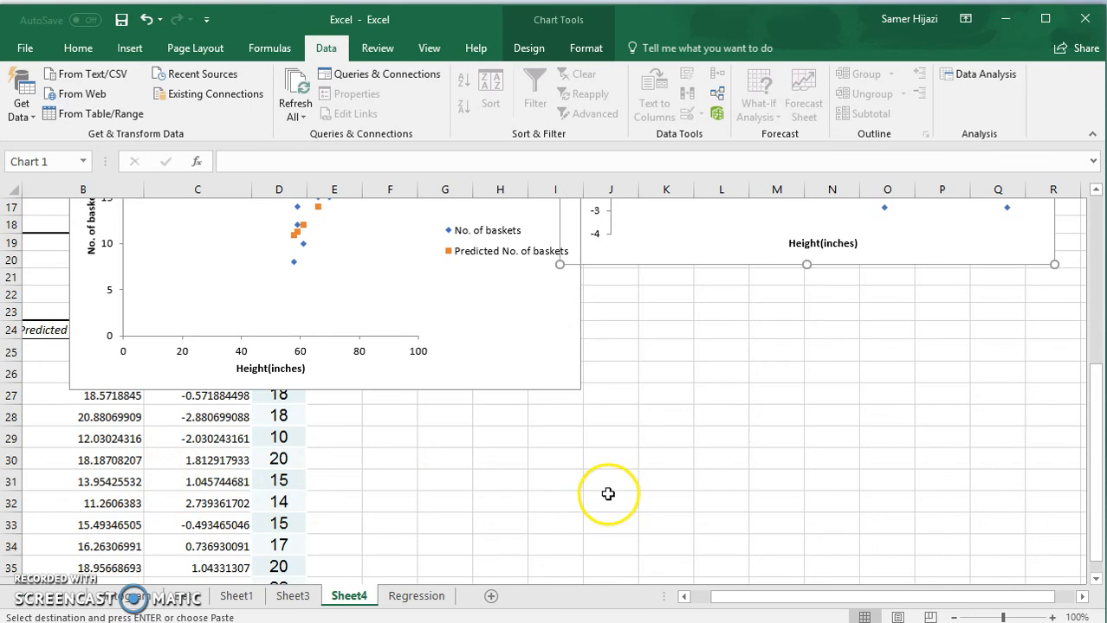
pyautogui.scroll(5, 608, 494)
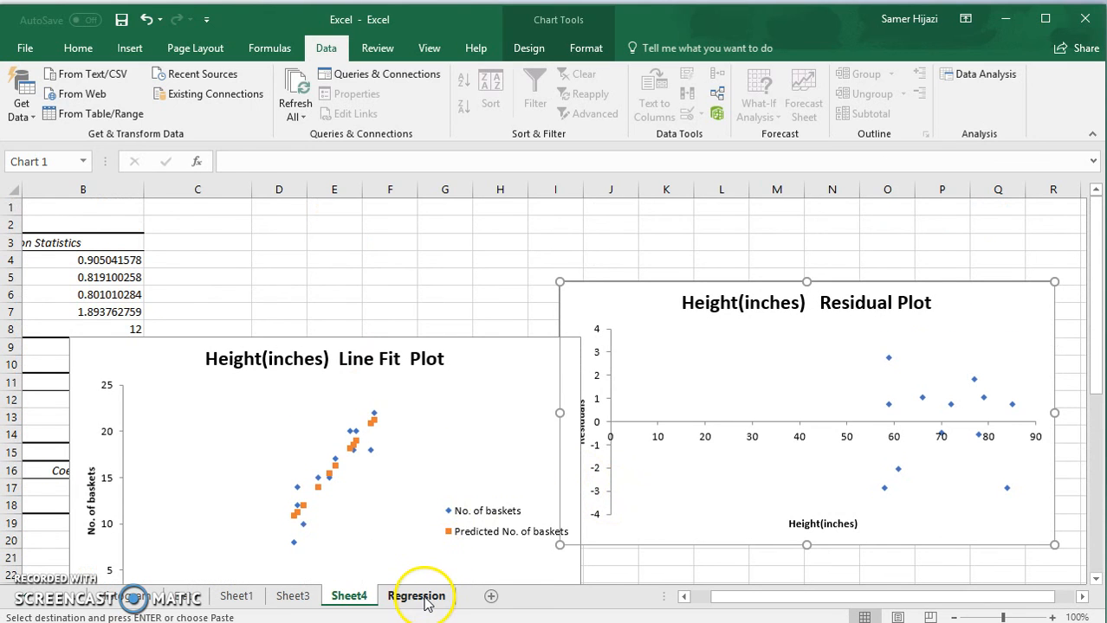
pyautogui.click(417, 596)
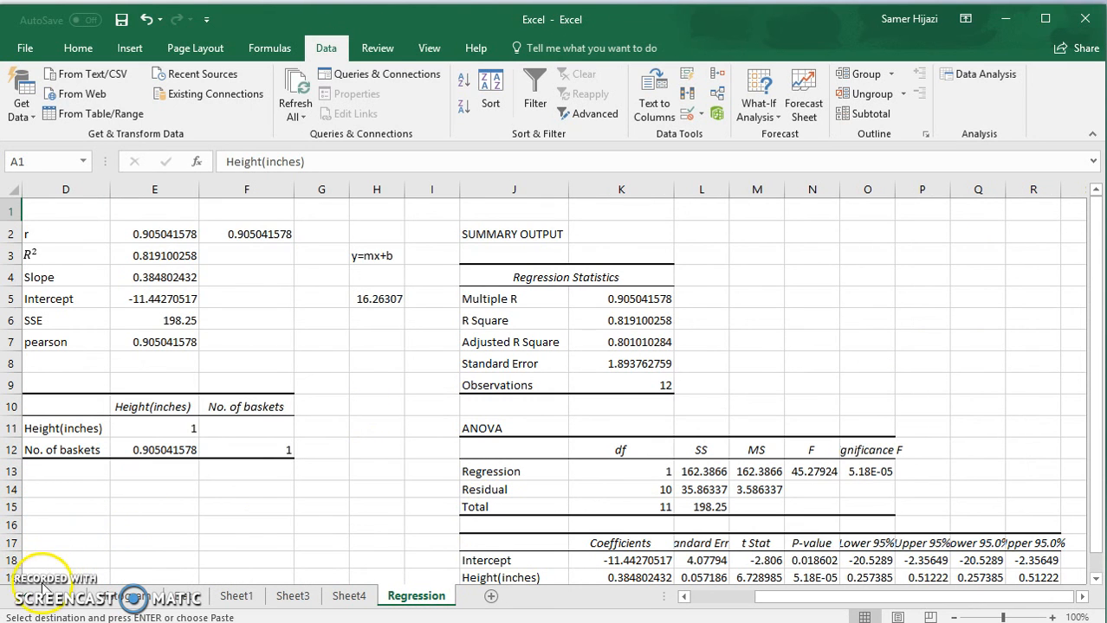